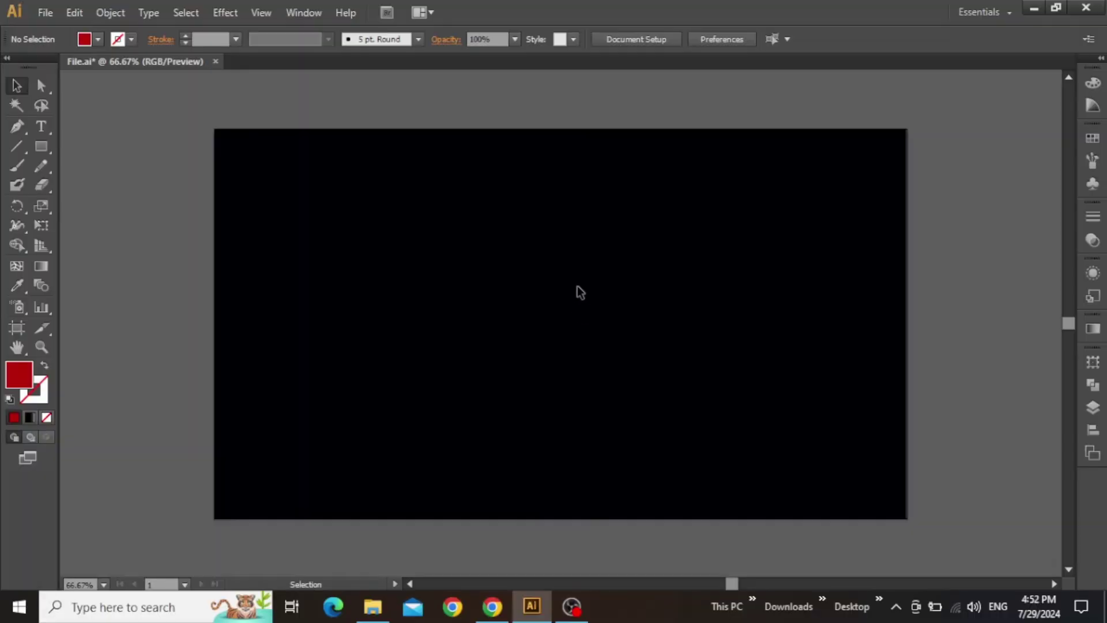
Step: Type the word FRACTURE and give it a white fill
scroll(557, 203, up, 3)
scroll(557, 202, up, 1)
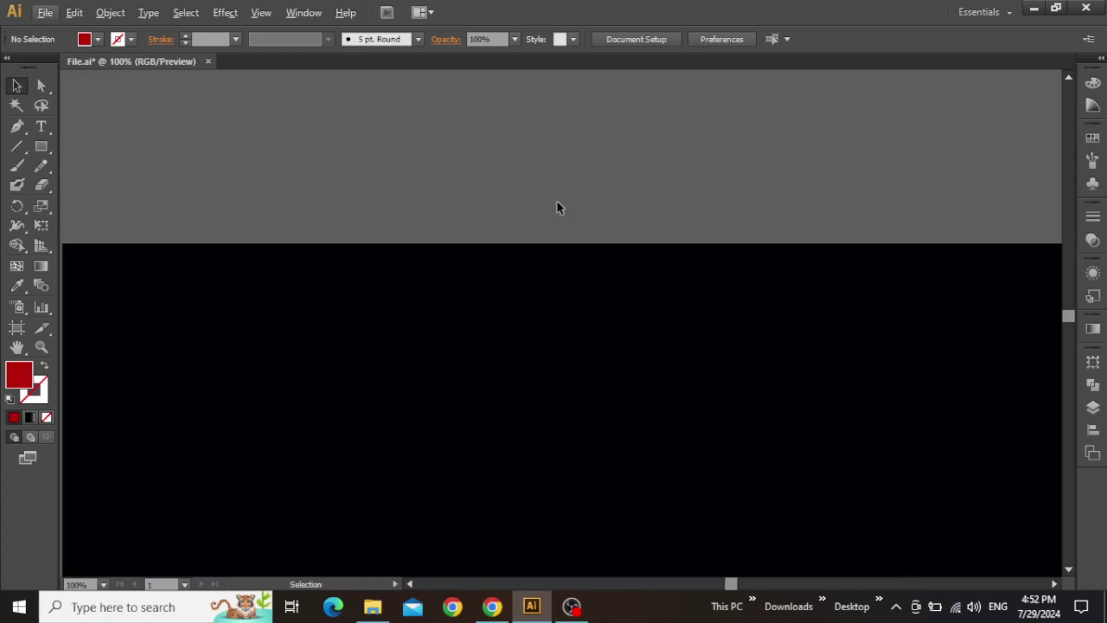
text(t)
text(FRACTURE)
key(Escape)
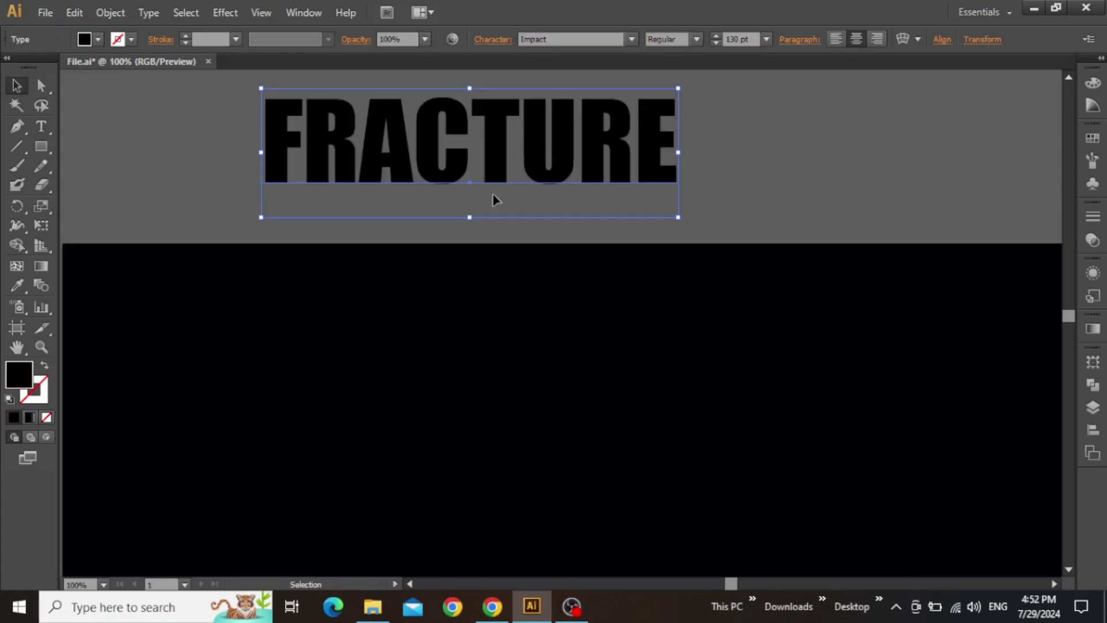
drag(486, 116, 511, 166)
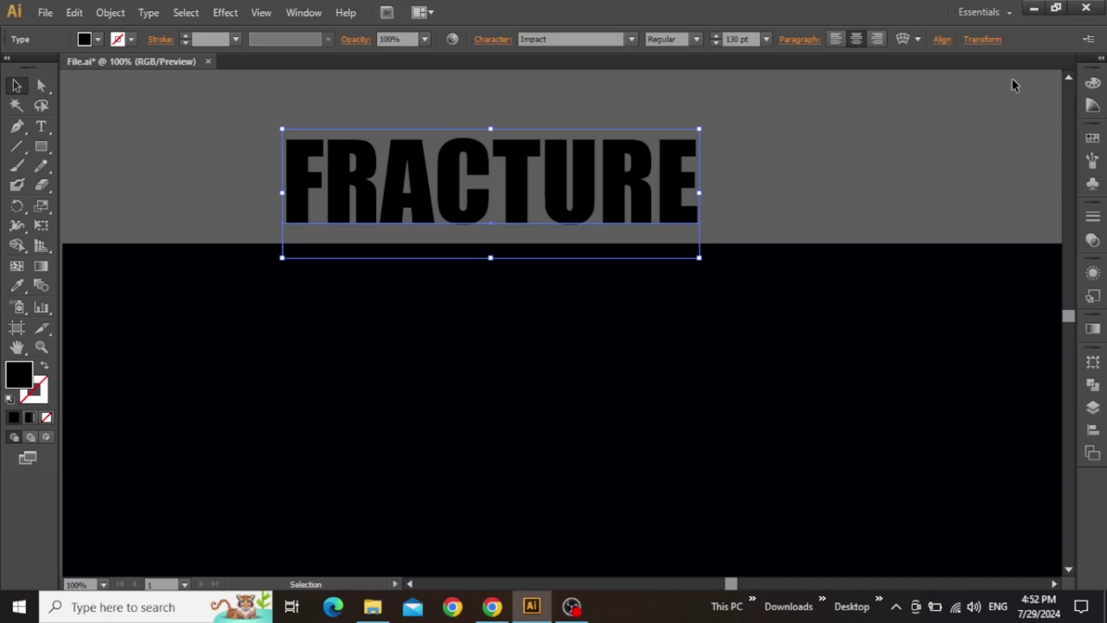
click(1093, 83)
click(921, 176)
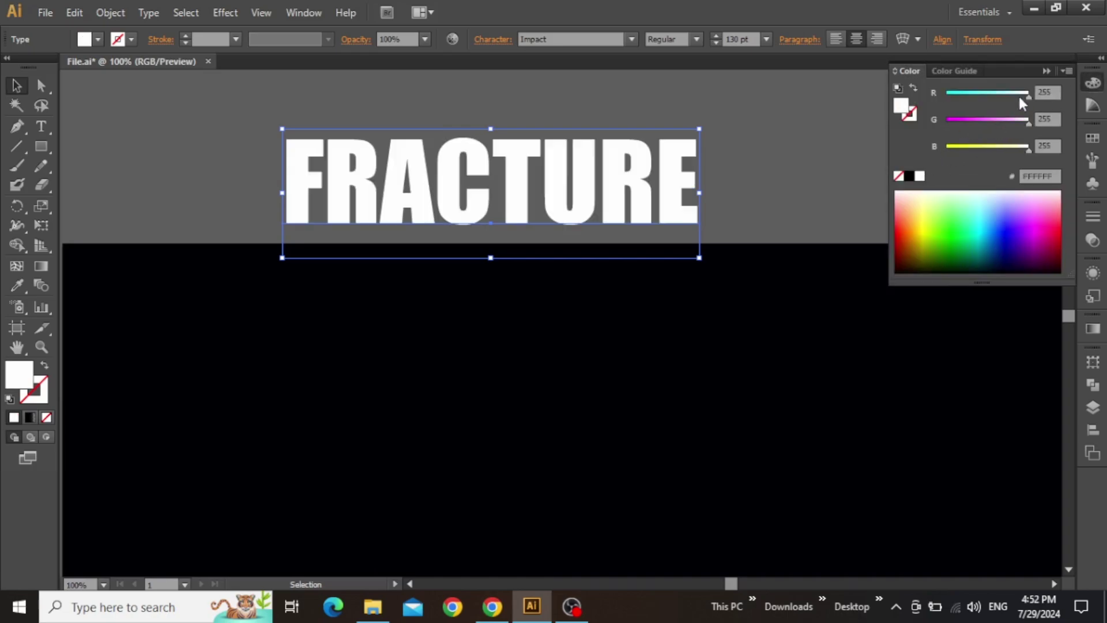
click(1046, 70)
Step: Position the white FRACTURE text at the centre of the black artboard
click(628, 311)
key(ctrl+minus)
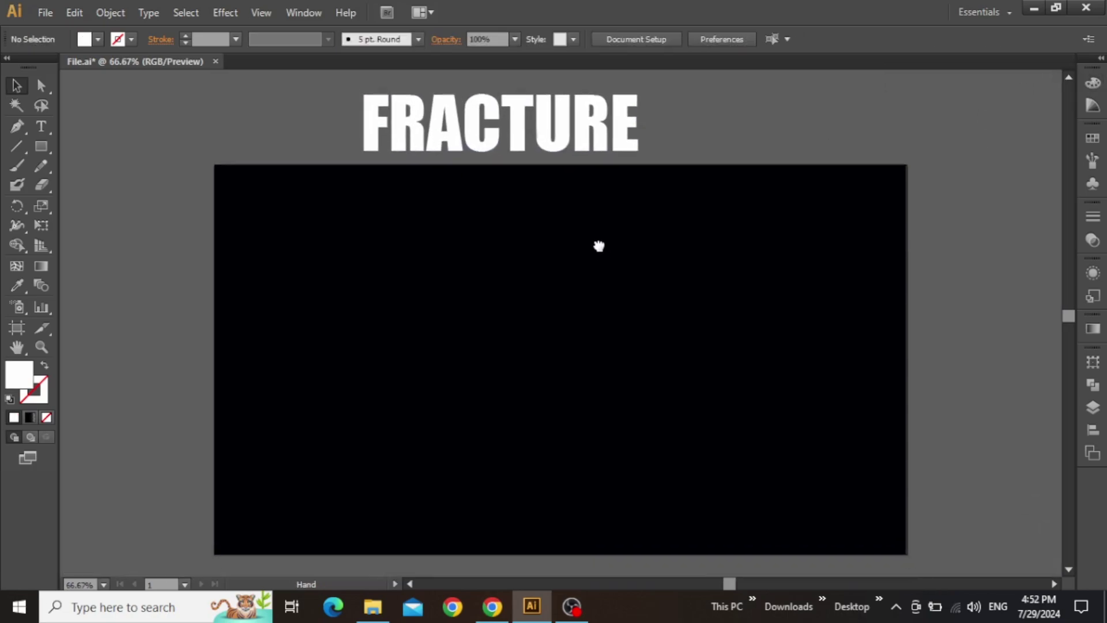
drag(540, 122, 583, 364)
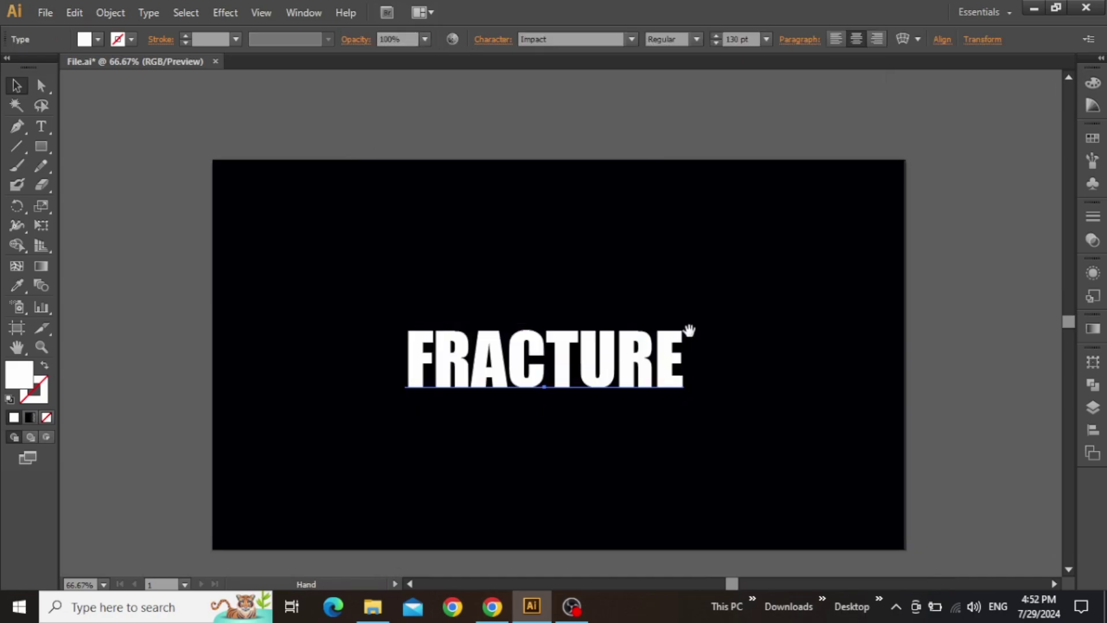
scroll(688, 278, down, 1)
drag(639, 314, 639, 297)
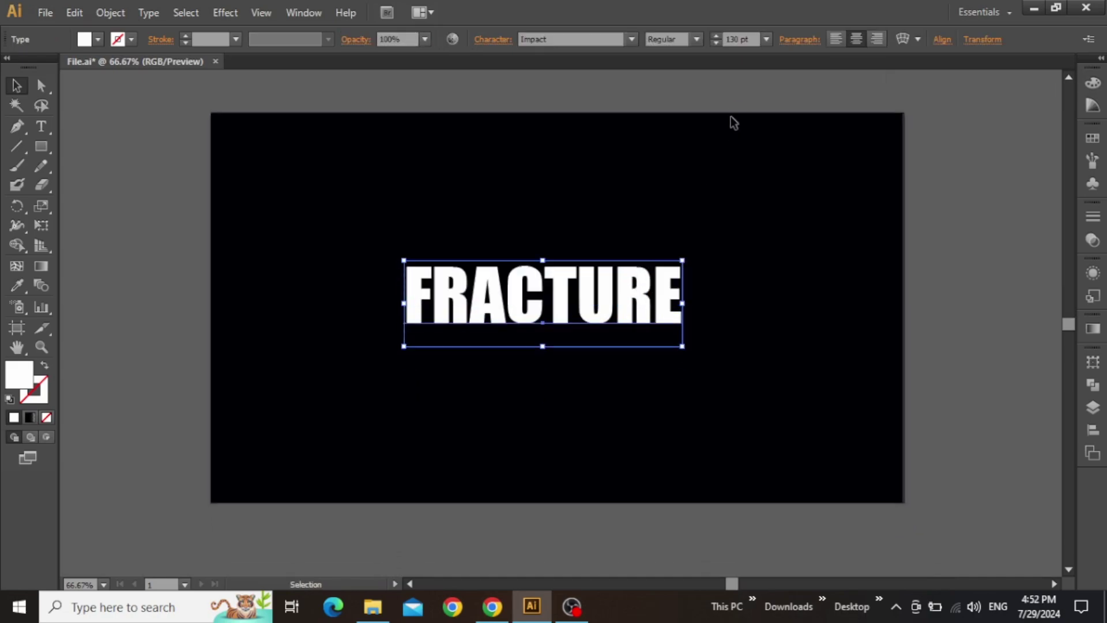
Step: Enlarge the FRACTURE text to 230 pt and fit the artboard in view
click(741, 39)
text(230)
key(Return)
click(765, 185)
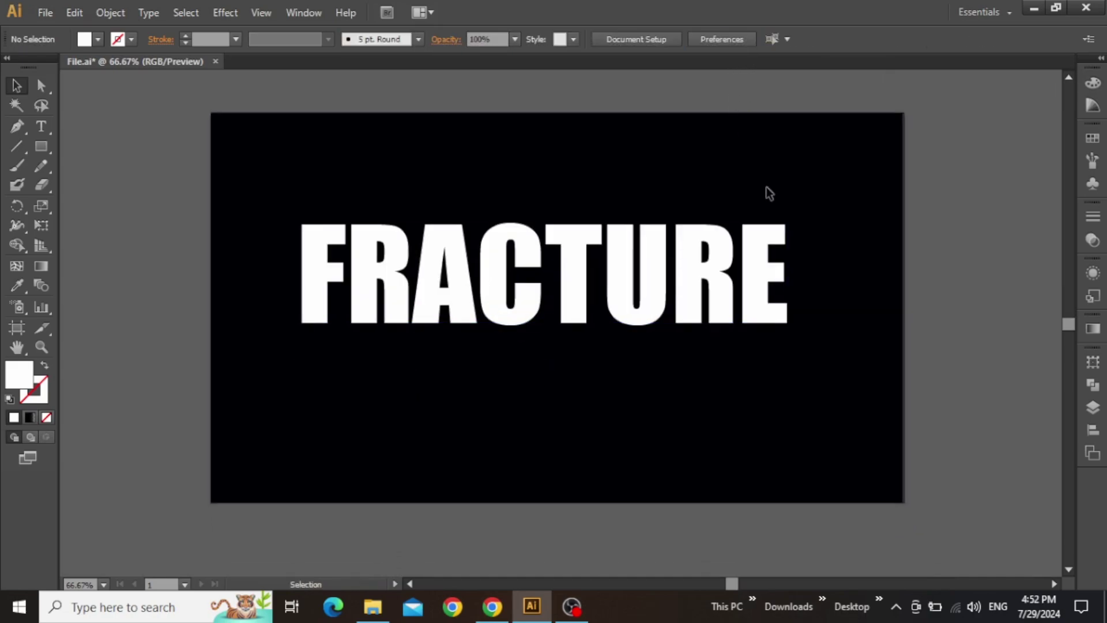
key(ctrl+0)
Step: Nudge FRACTURE slightly right and convert it to outlines with Create Outlines
drag(740, 251, 744, 251)
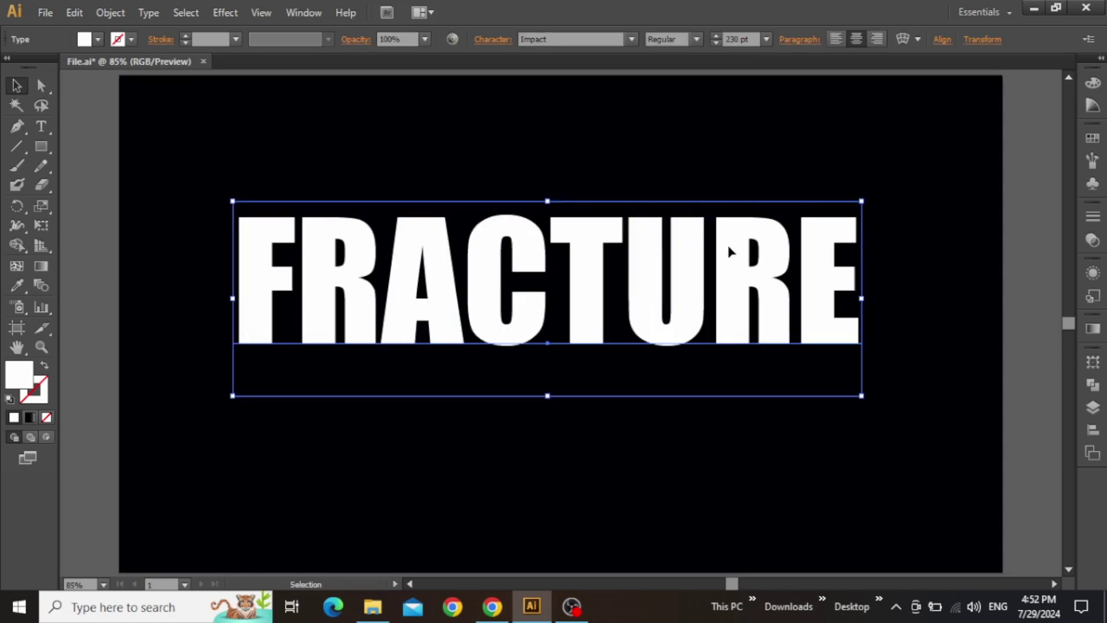
right_click(728, 244)
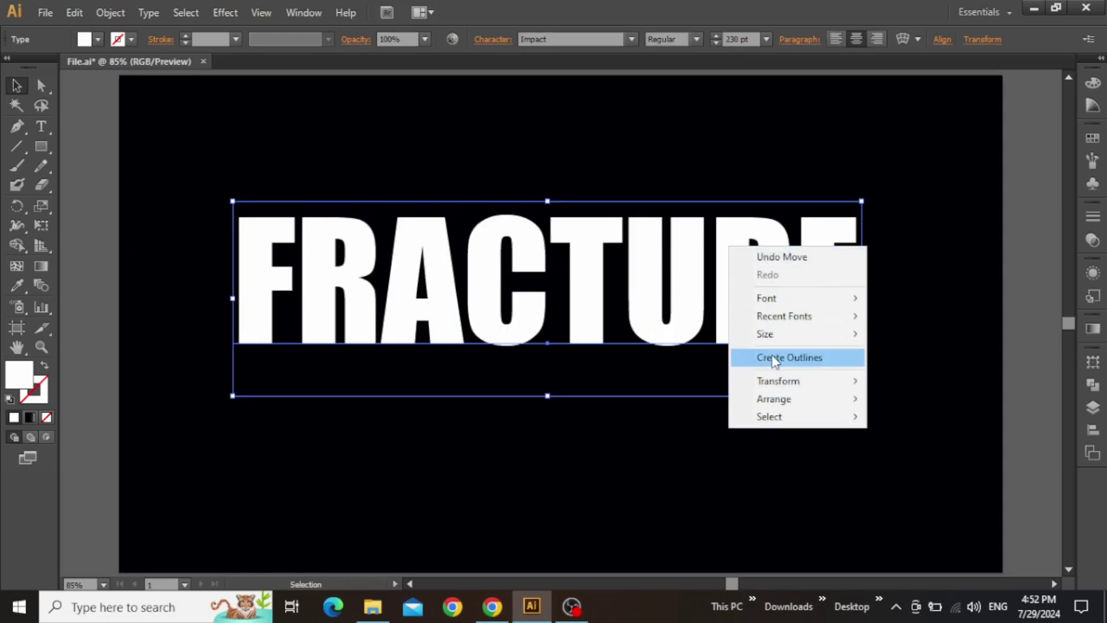
click(794, 359)
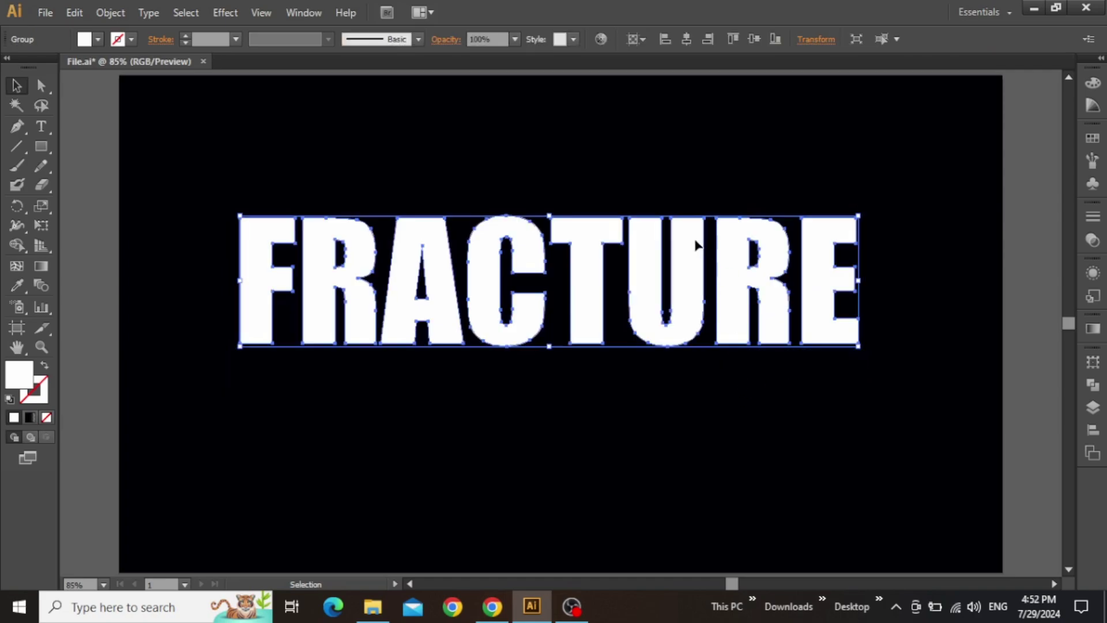
click(637, 188)
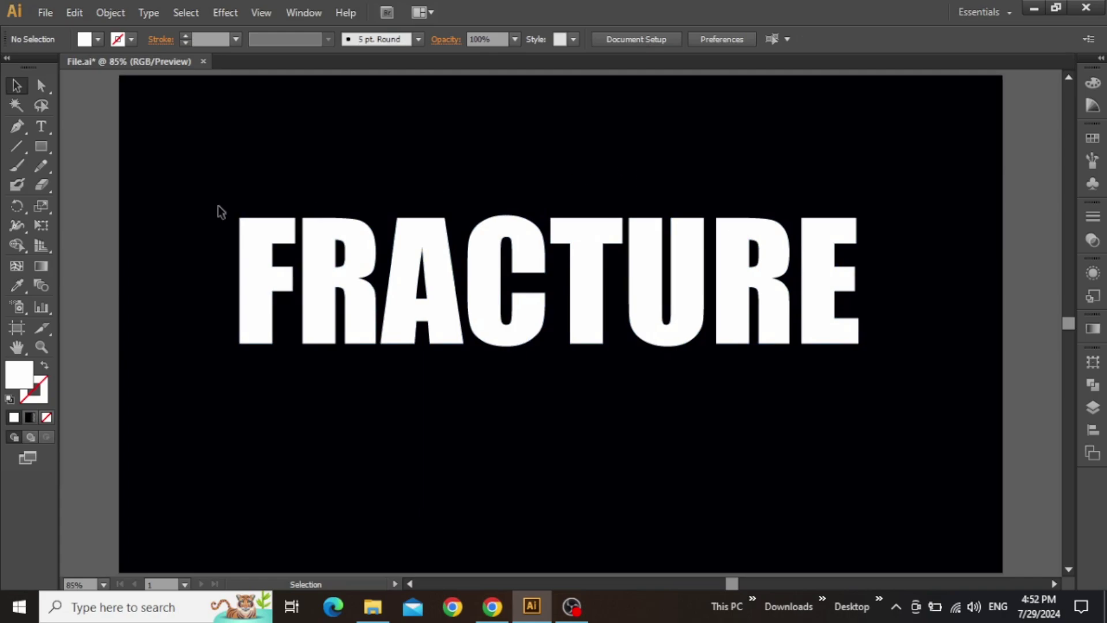
Step: Draw a slanted line across FRACTURE and give it a yellow stroke
click(17, 148)
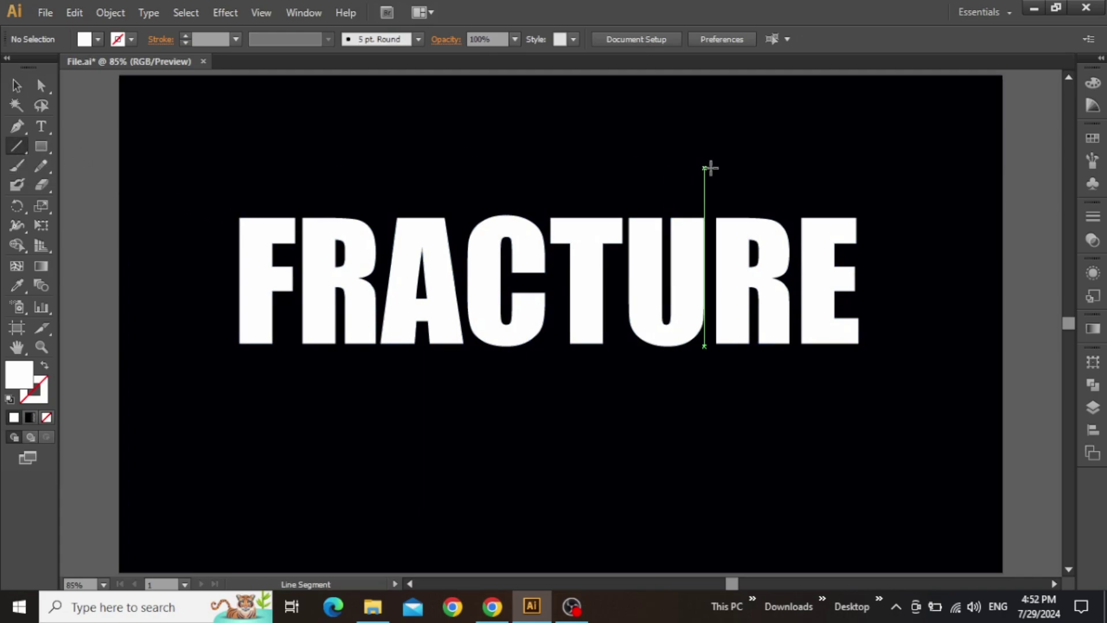
drag(890, 241, 218, 315)
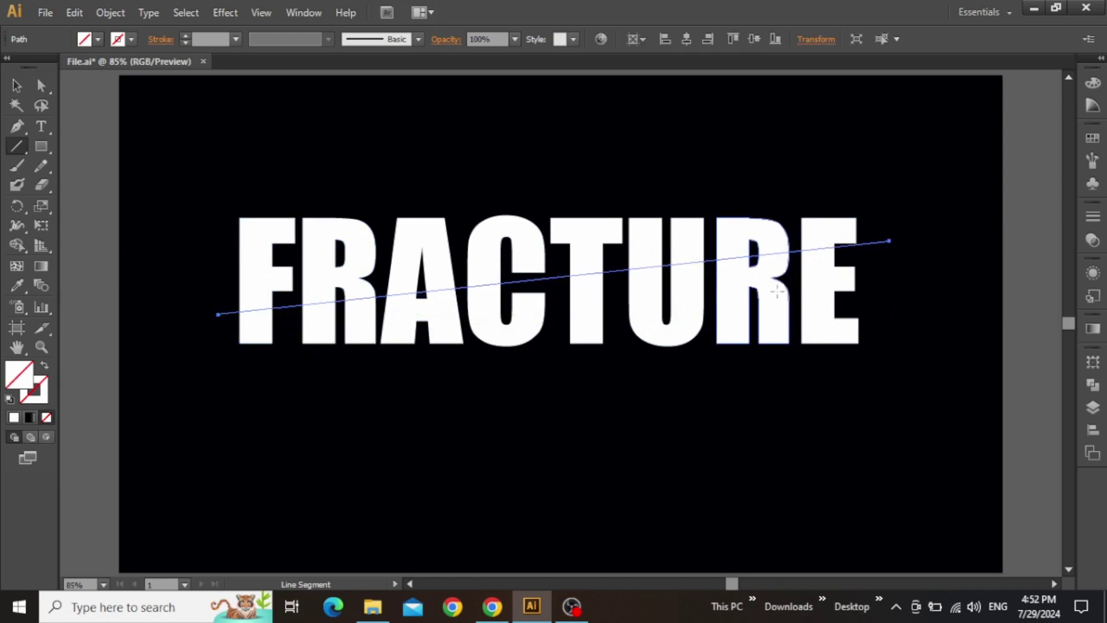
key(v)
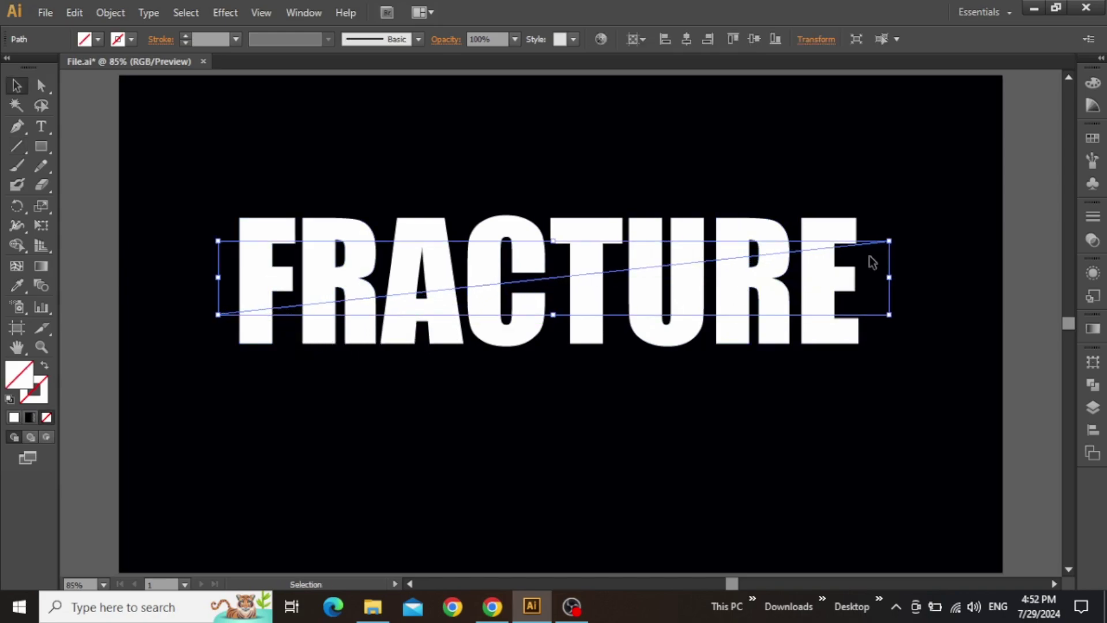
key(x)
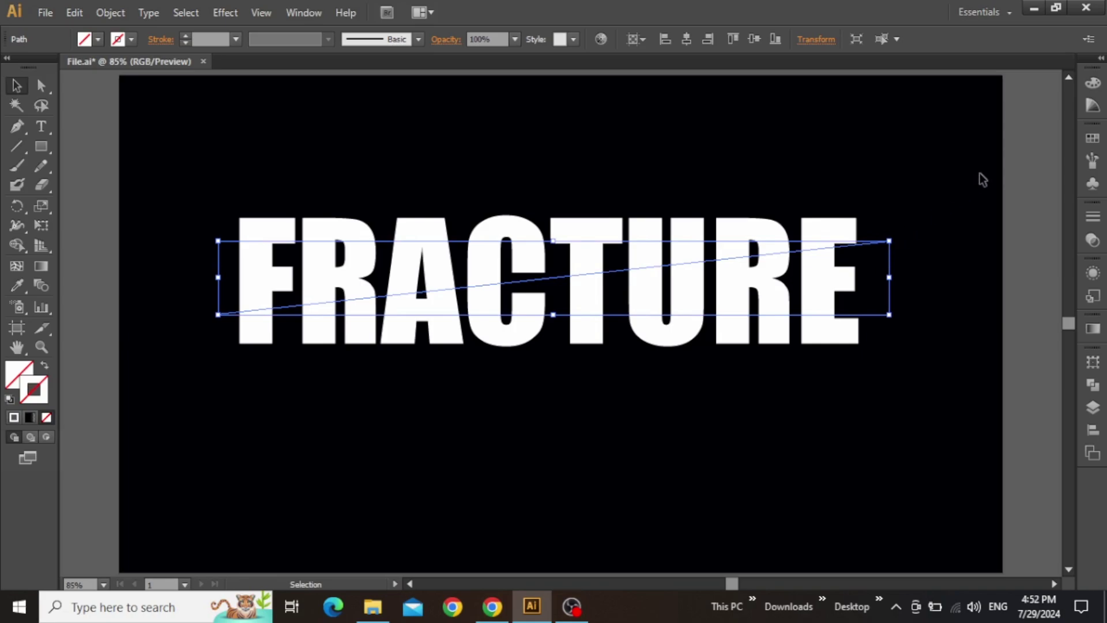
click(1092, 84)
drag(943, 203, 925, 213)
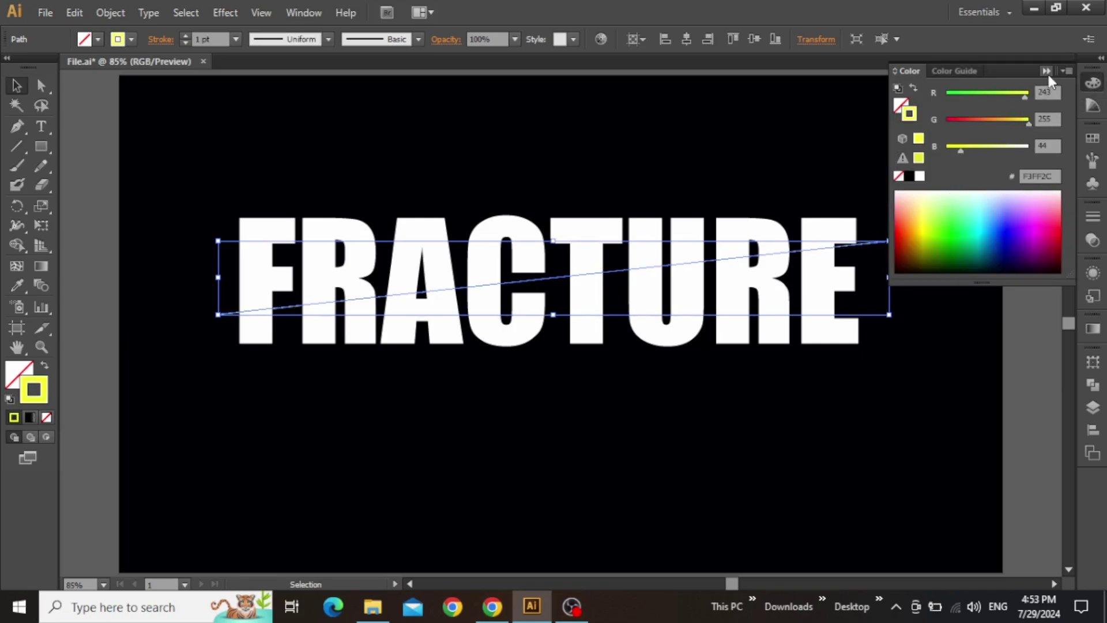
click(1046, 71)
click(610, 293)
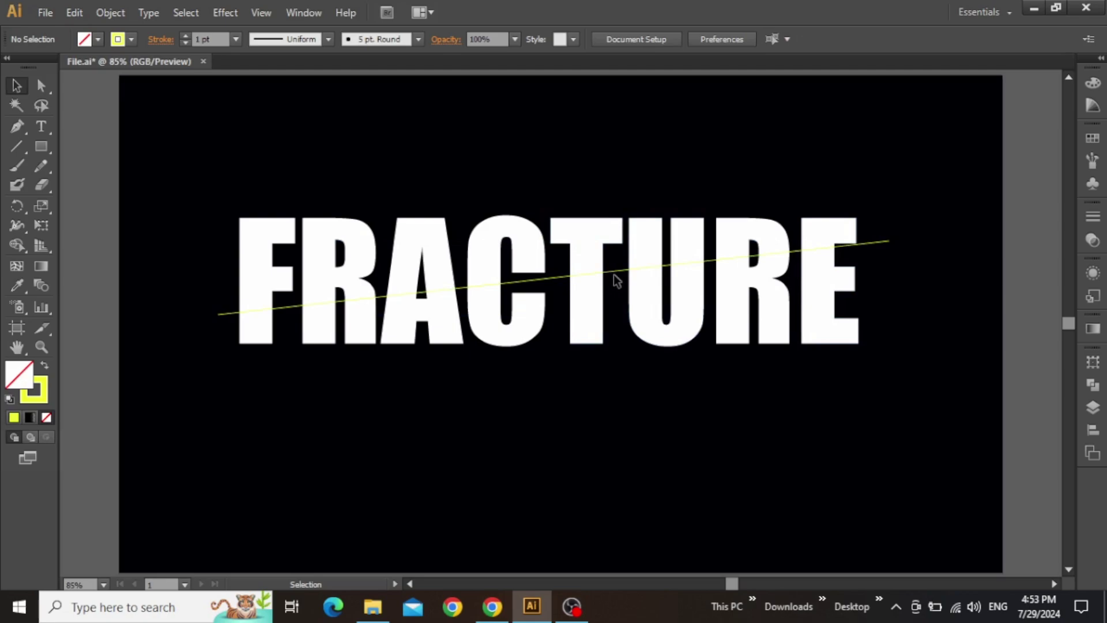
Step: Inspect the yellow line along its length up to its left end beyond the F
click(615, 273)
scroll(869, 247, up, 4)
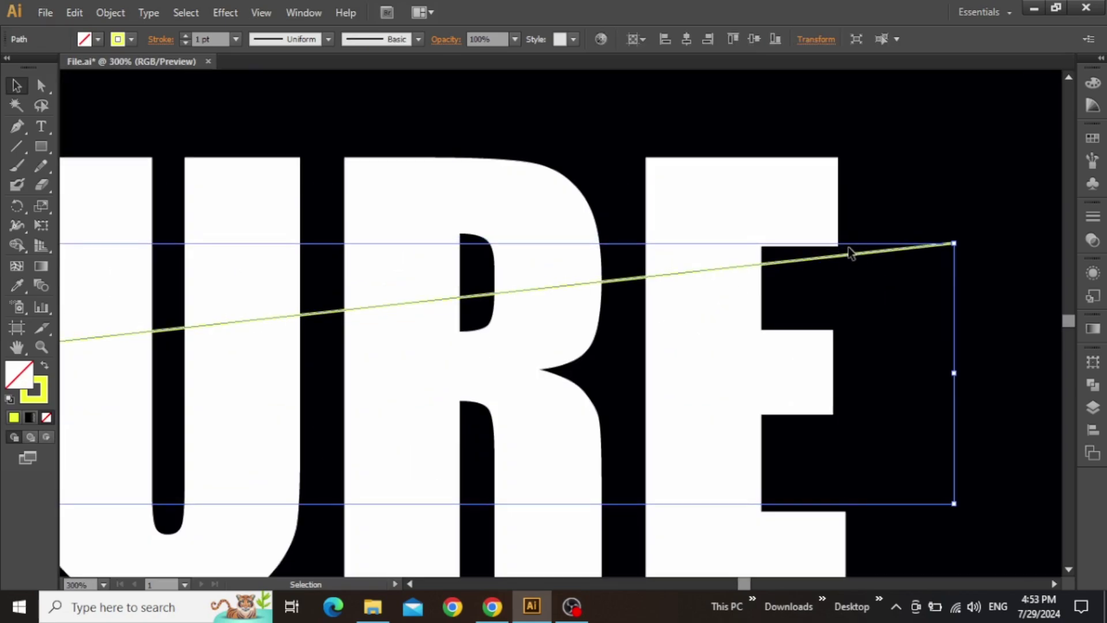
key(space)
drag(736, 267, 642, 277)
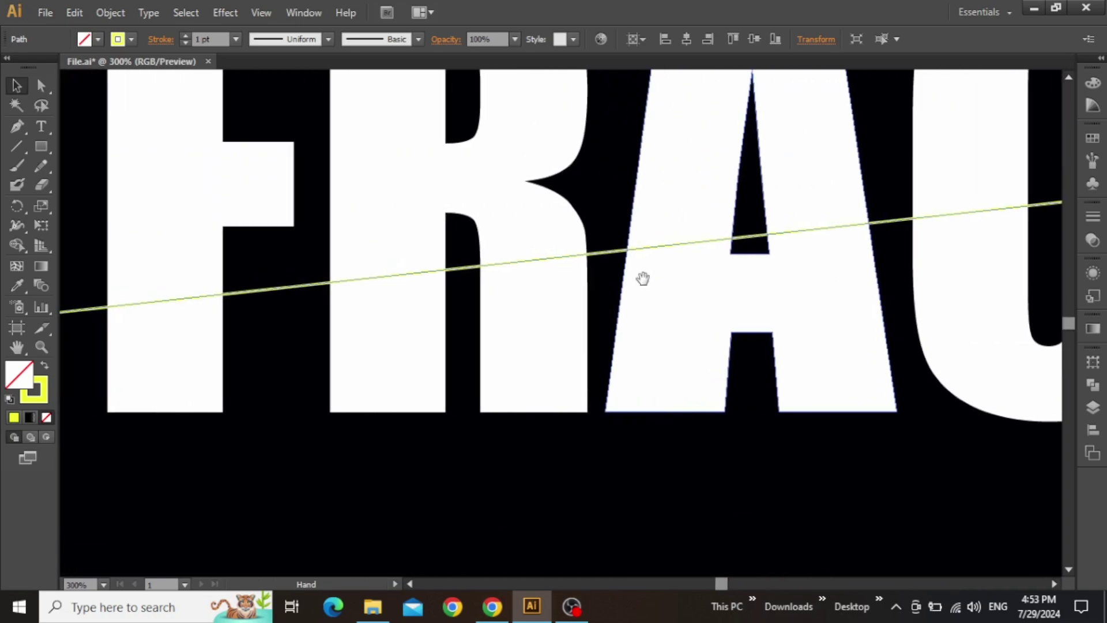
drag(216, 303, 334, 316)
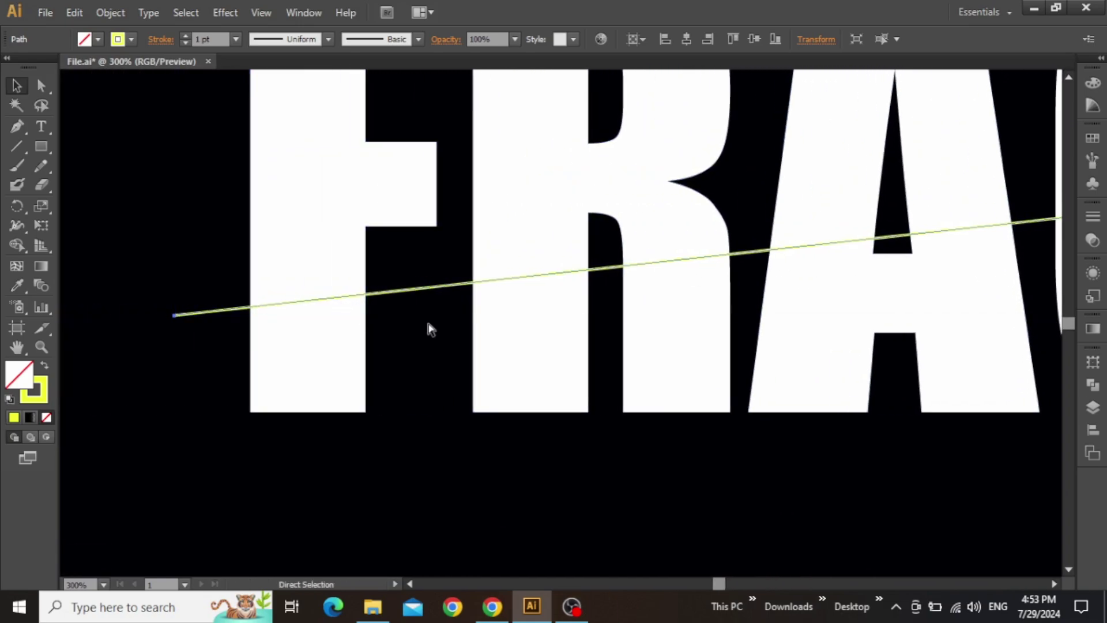
key(ctrl+0)
click(867, 296)
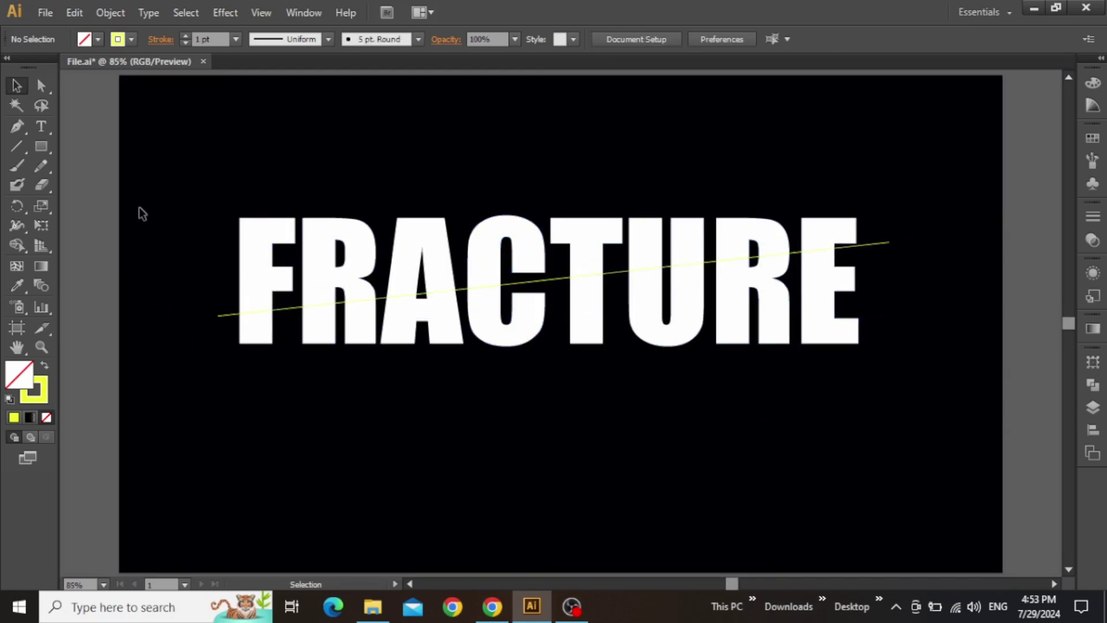
Step: Draw a second slanted line low across TURE and check it against the letters
click(16, 148)
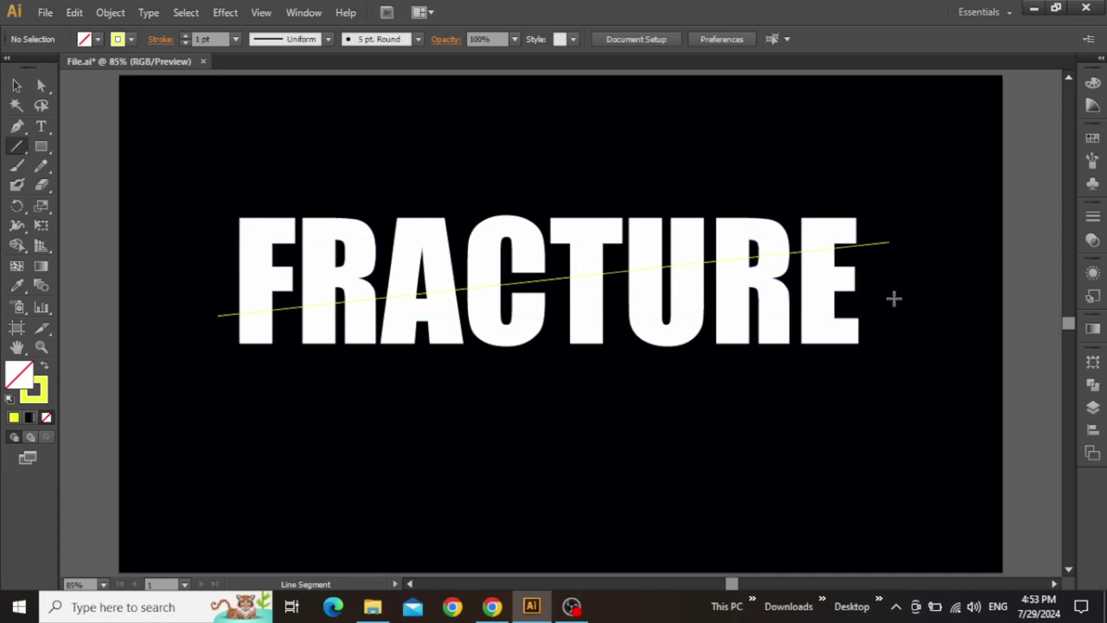
drag(890, 296, 538, 356)
key(v)
click(756, 401)
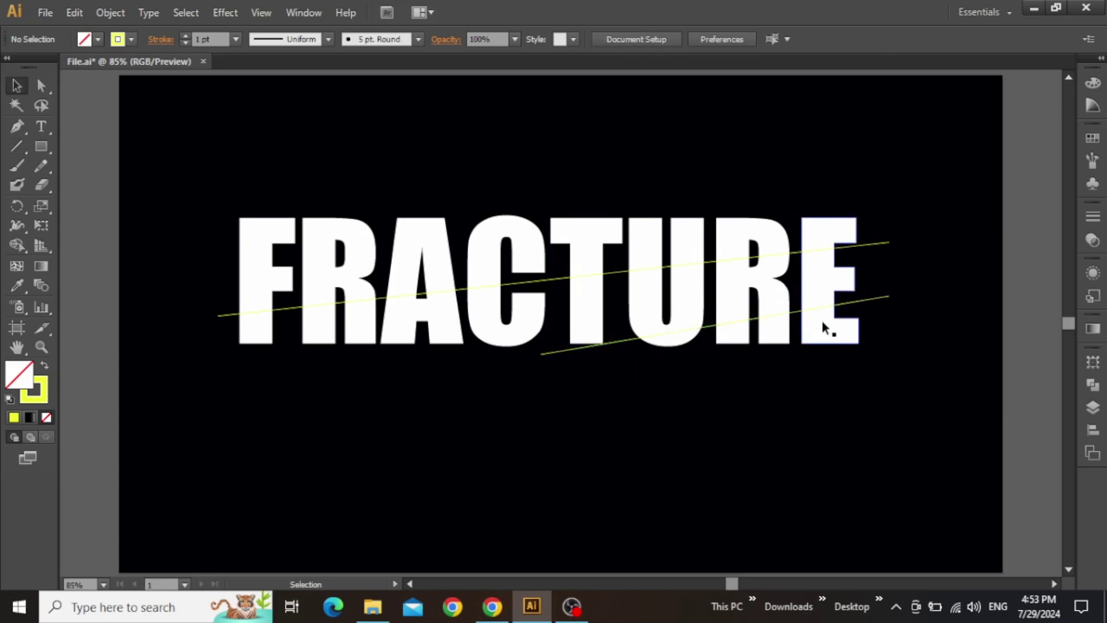
scroll(820, 310, up, 3)
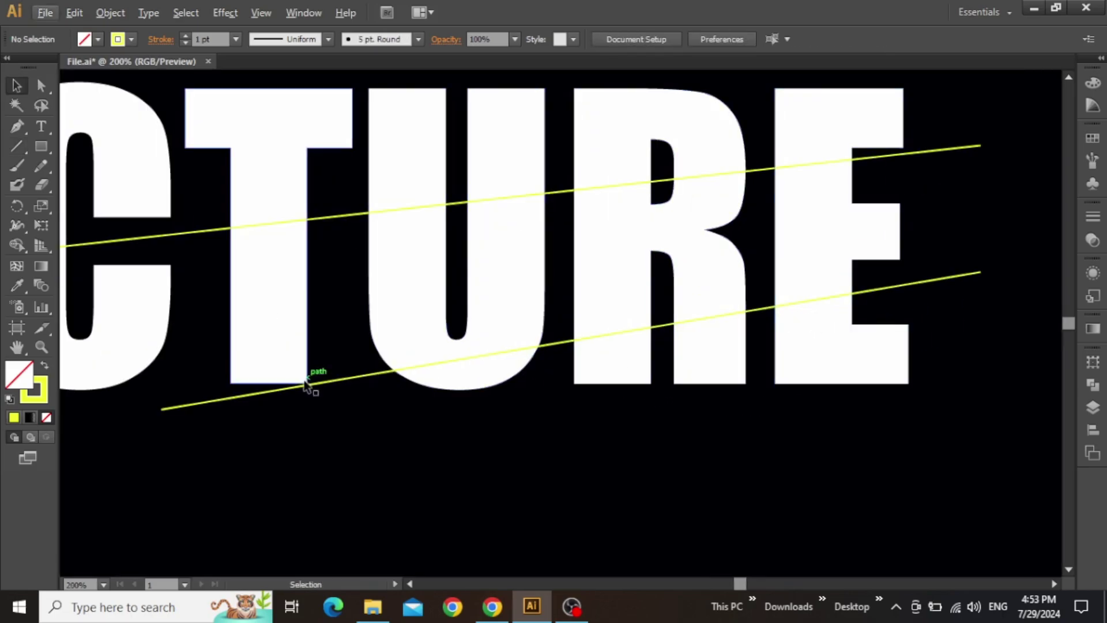
scroll(305, 383, up, 3)
click(337, 380)
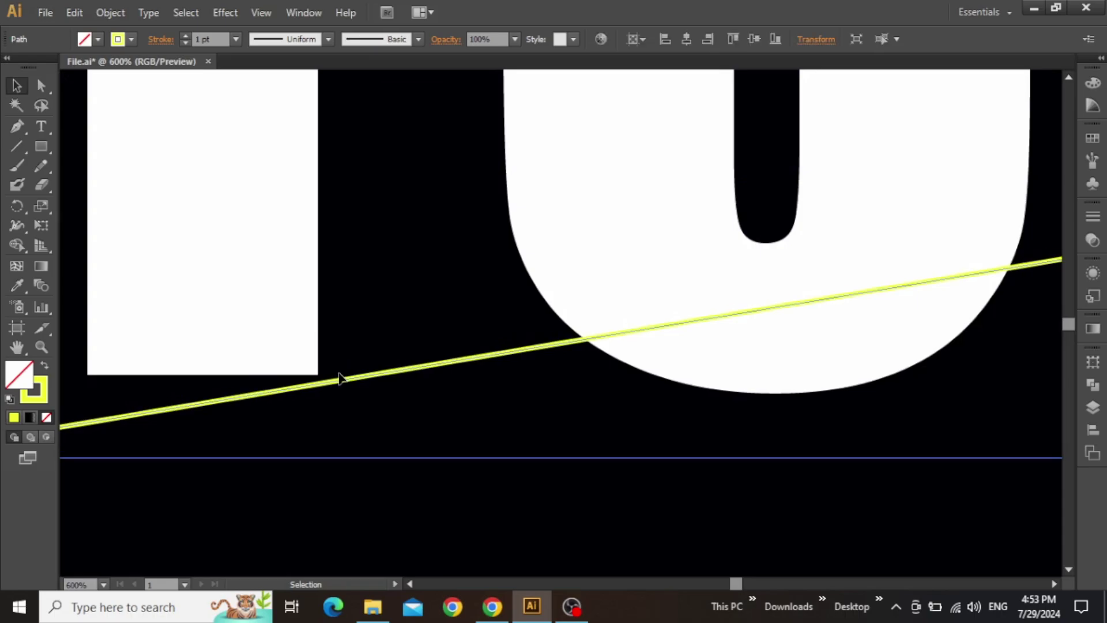
click(382, 400)
key(ctrl+0)
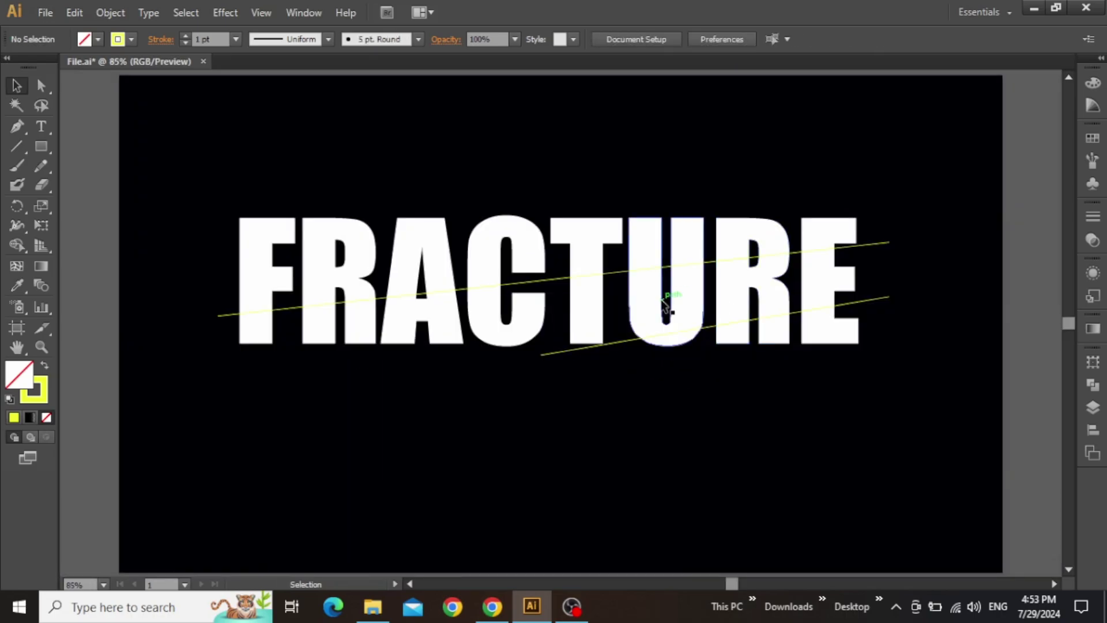
Step: Select the text with both lines and split them using Pathfinder Divide
drag(933, 177, 469, 396)
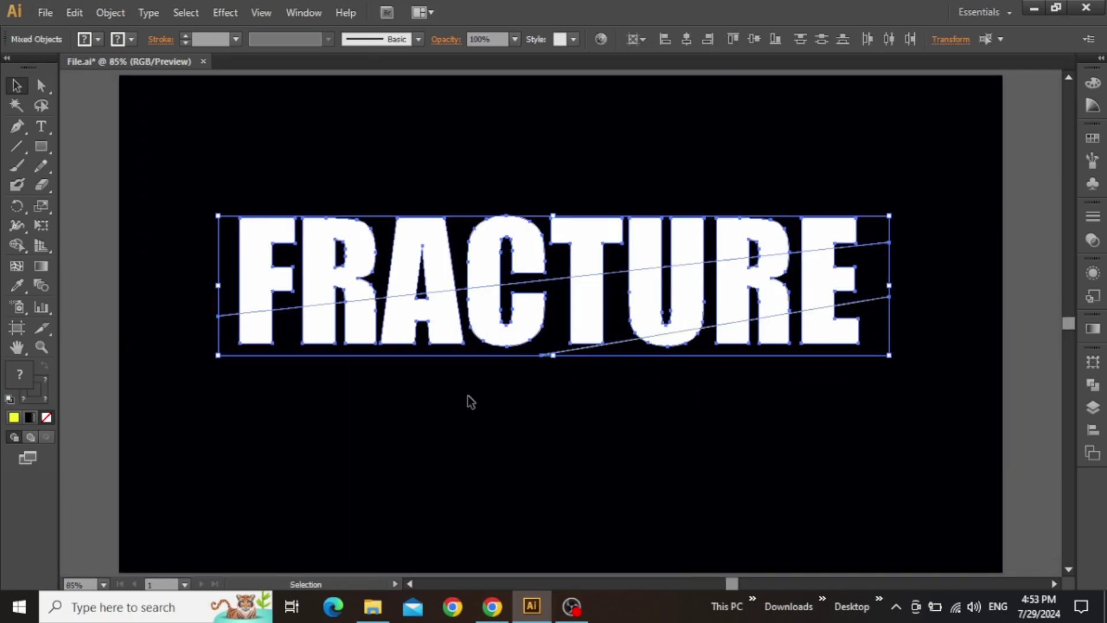
click(303, 13)
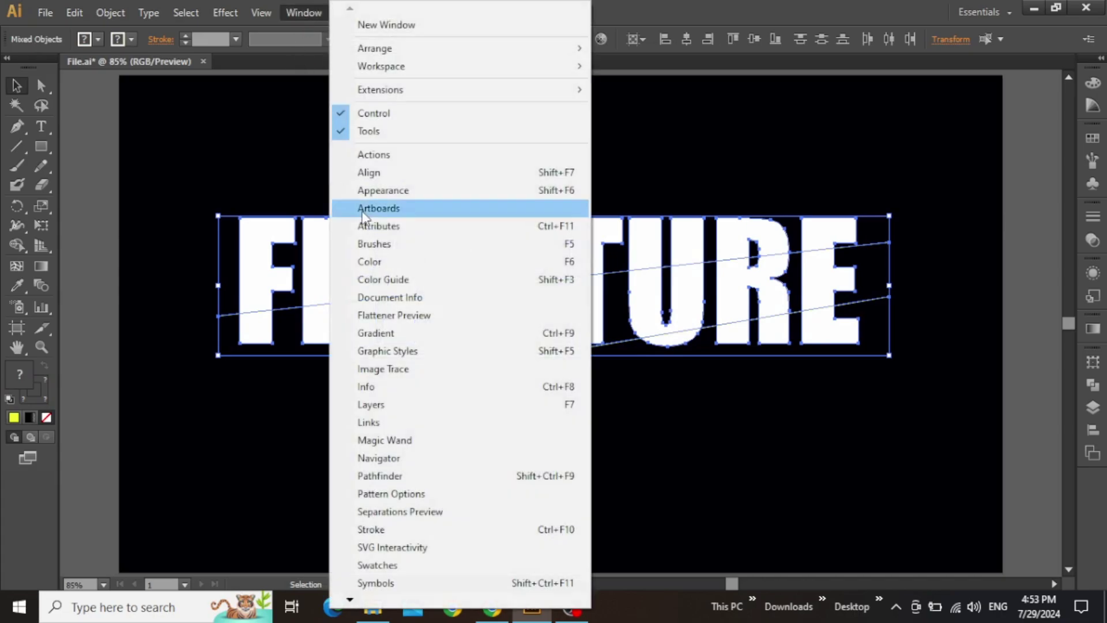
click(428, 484)
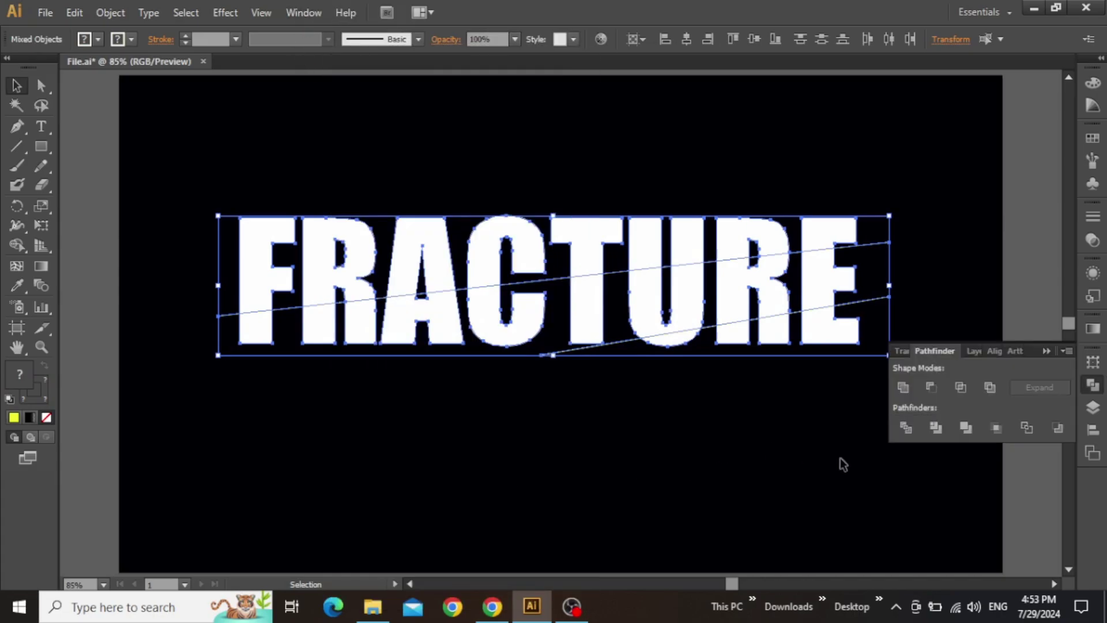
click(905, 430)
click(1046, 350)
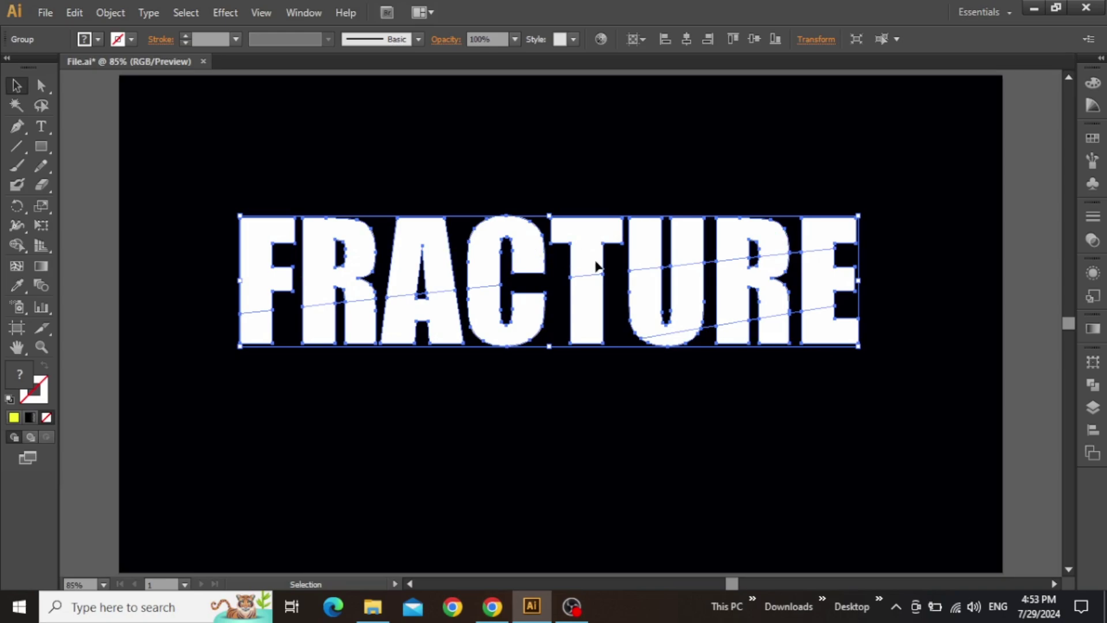
click(796, 300)
click(762, 281)
right_click(761, 282)
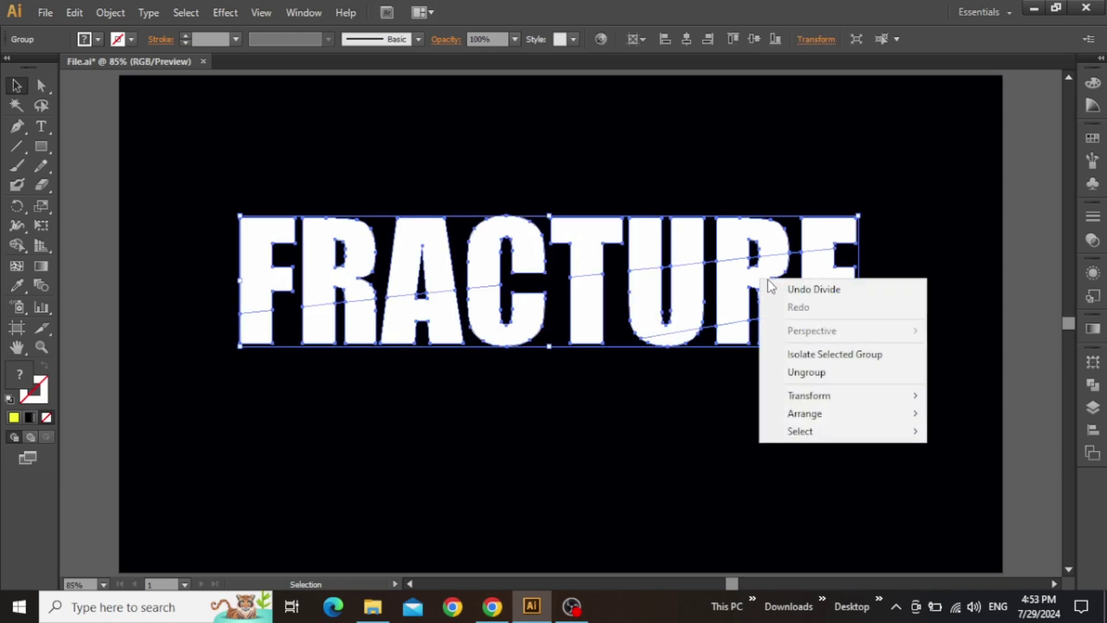
click(813, 372)
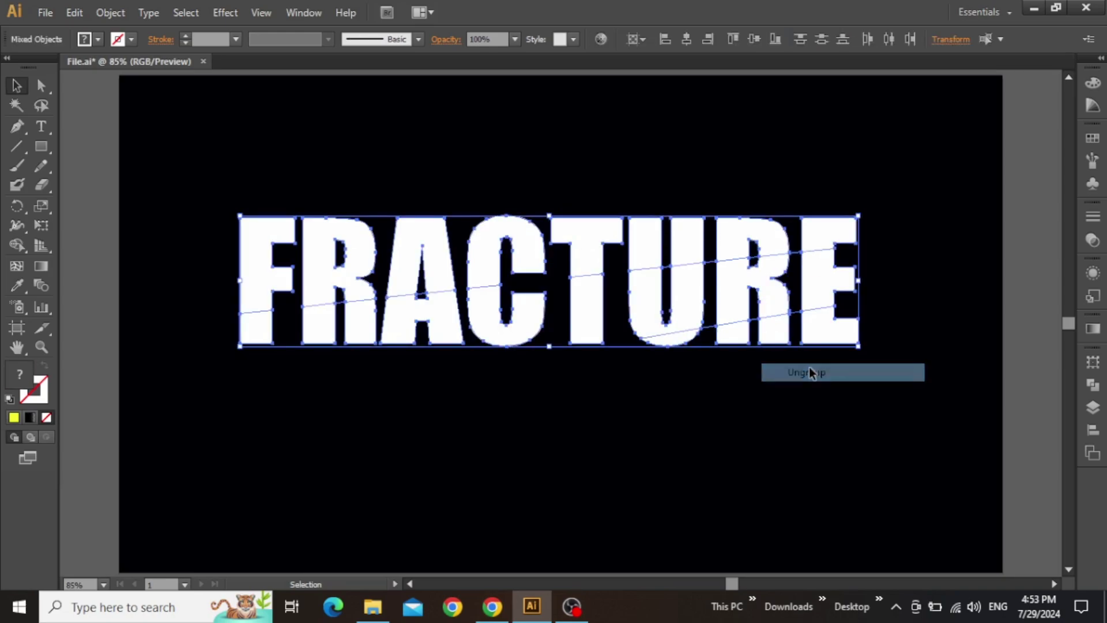
click(719, 391)
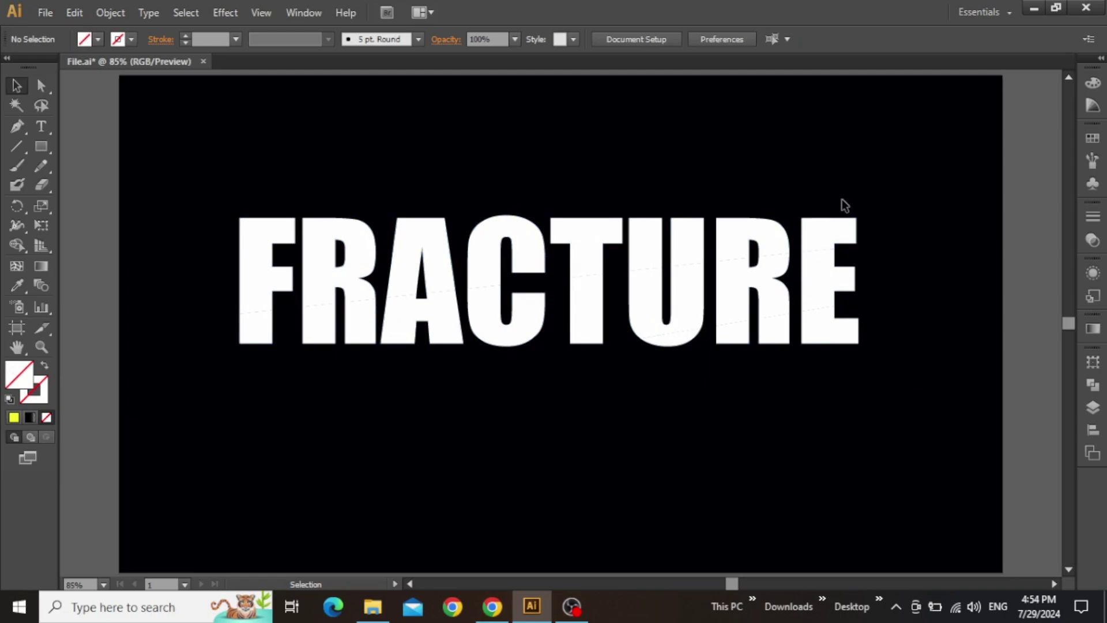
drag(819, 206, 252, 239)
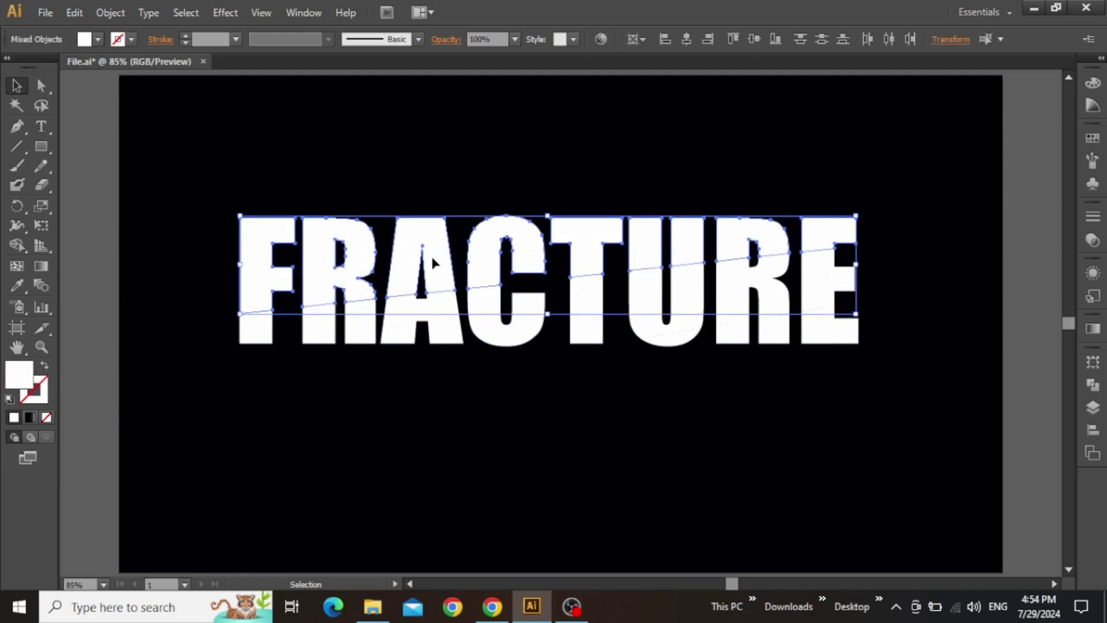
drag(430, 258, 437, 202)
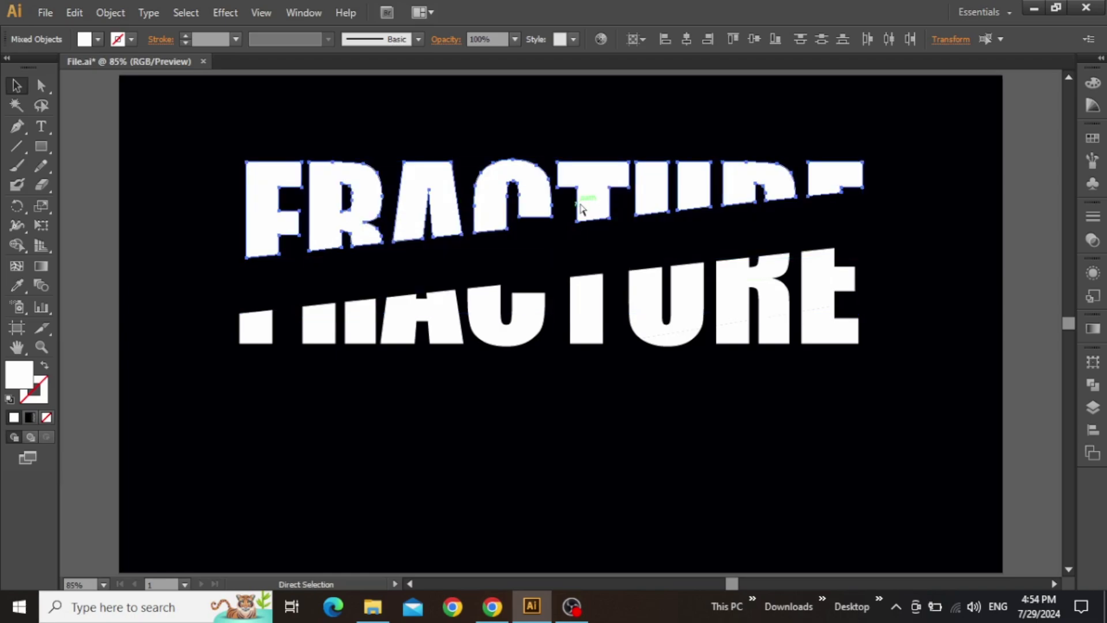
key(ctrl+z)
click(831, 294)
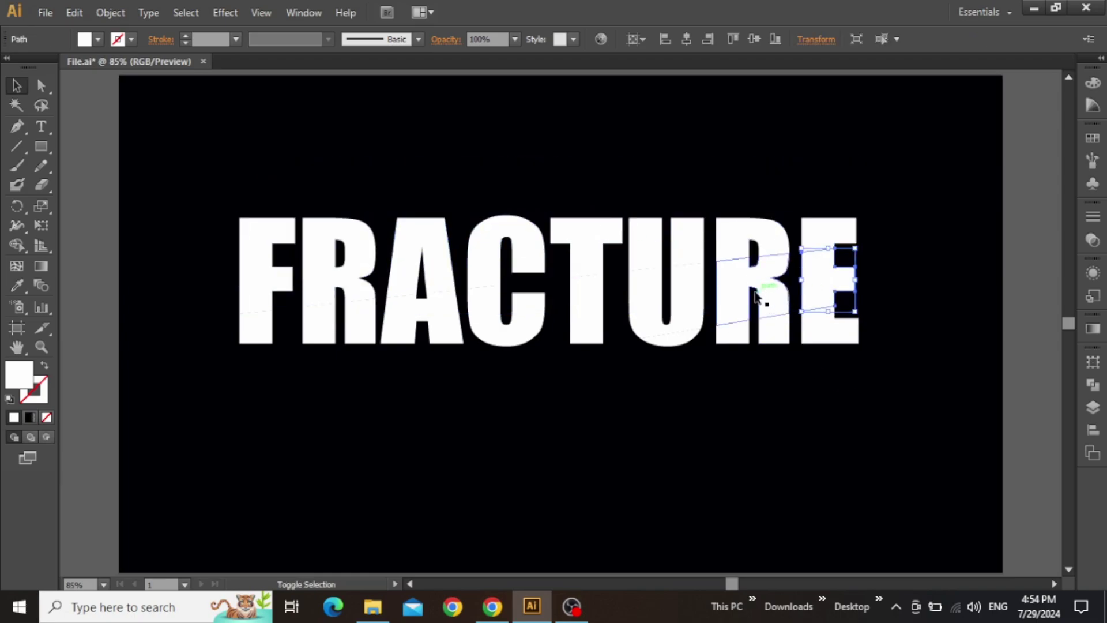
shift+click(727, 282)
shift+click(642, 296)
shift+click(597, 316)
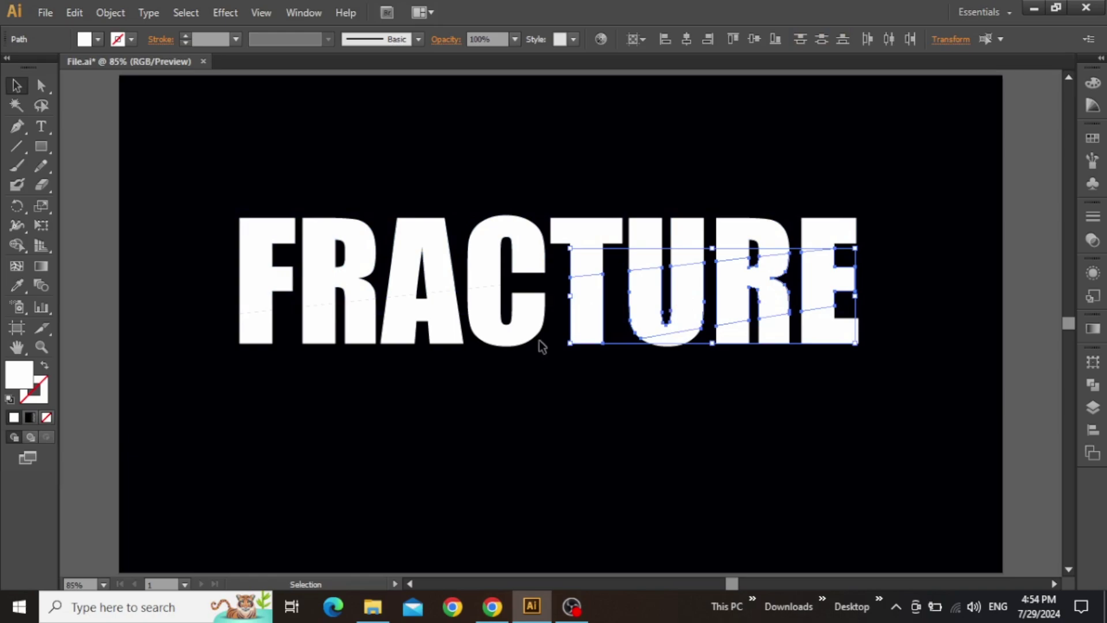
drag(508, 358, 259, 334)
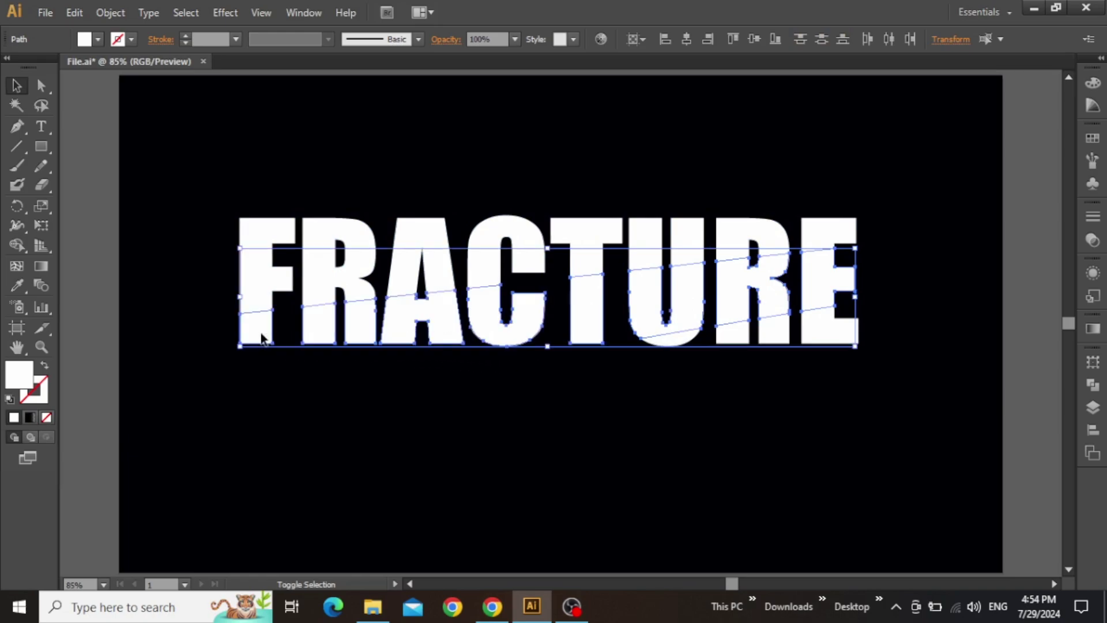
drag(489, 314, 525, 428)
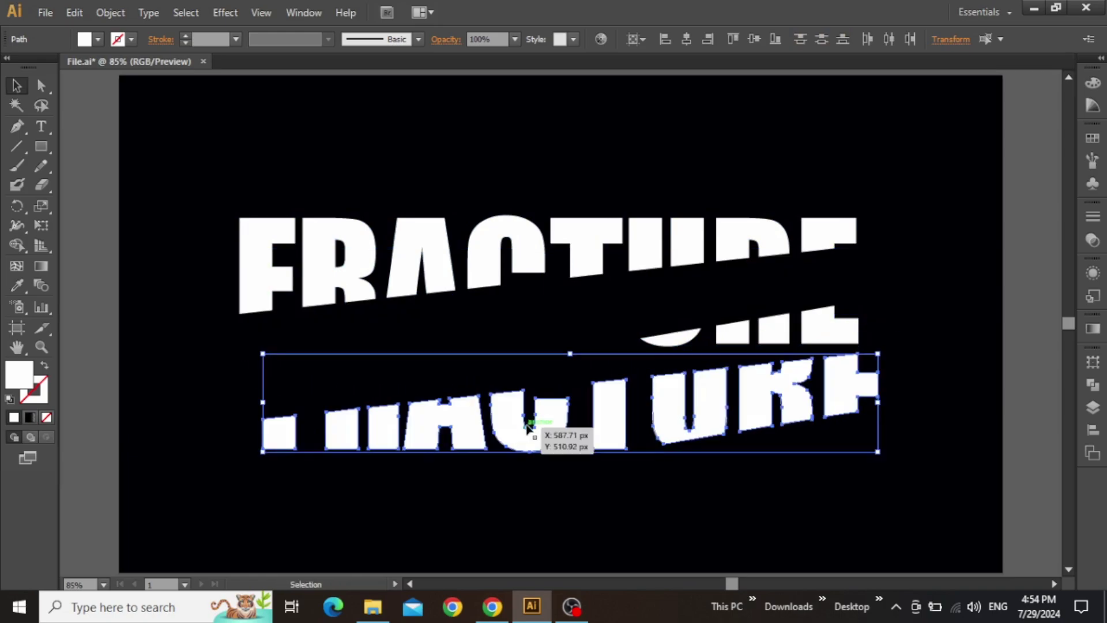
key(ctrl+z)
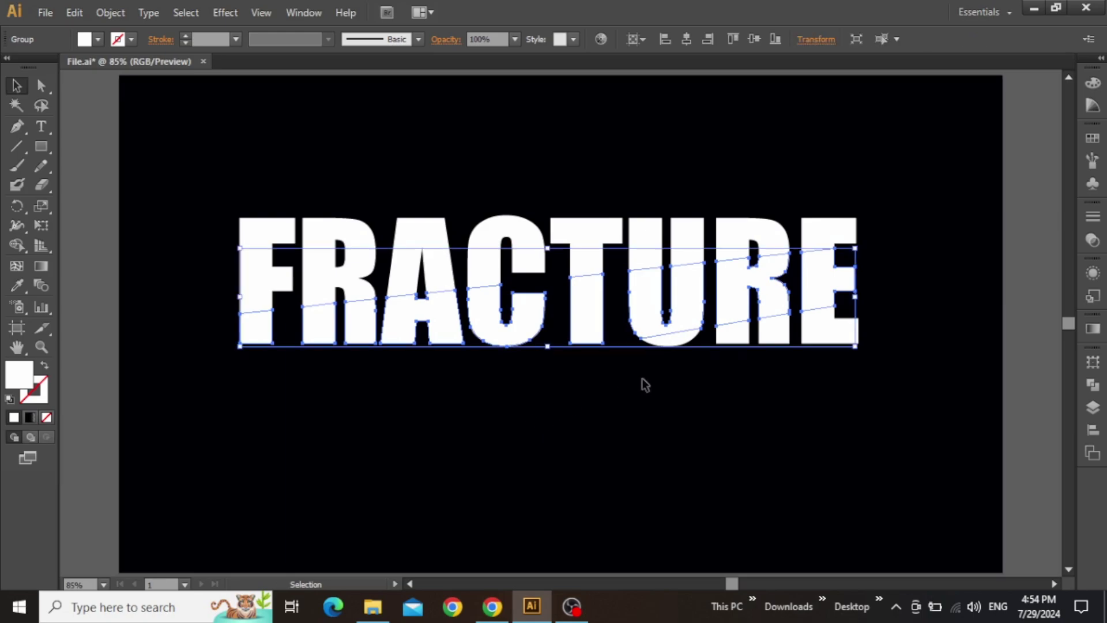
drag(863, 303, 677, 348)
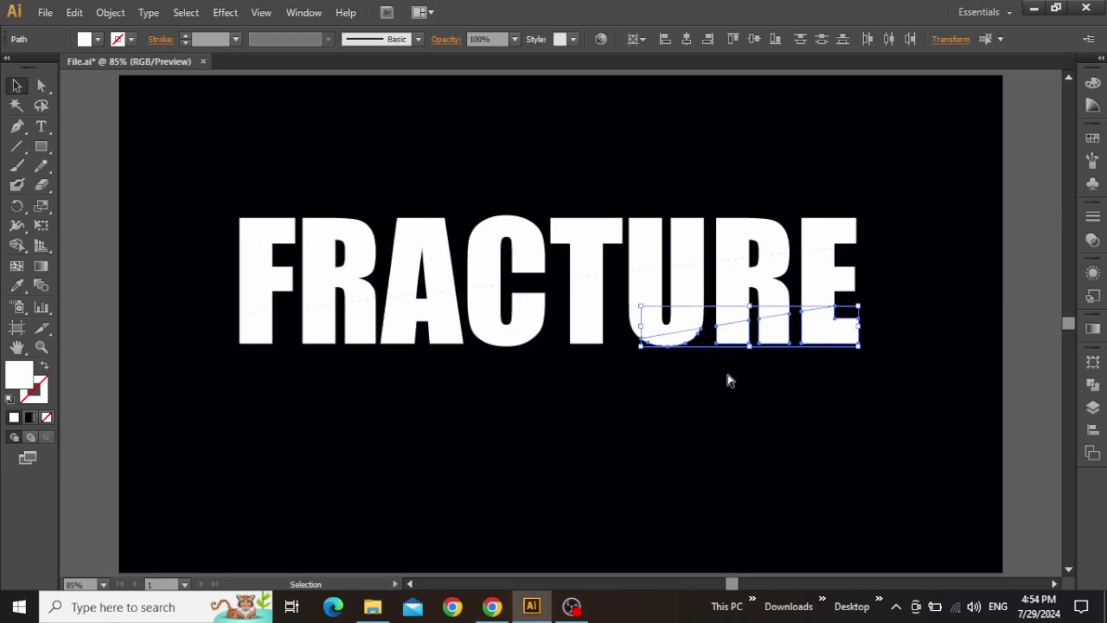
key(ctrl+shift+a)
scroll(740, 380, up, 1)
click(748, 263)
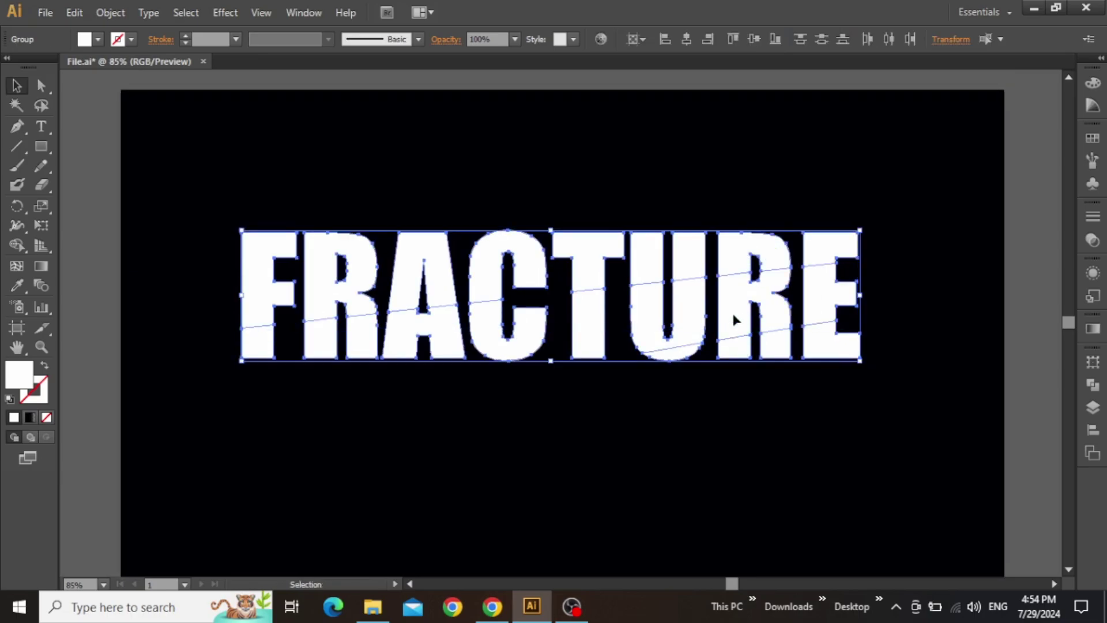
drag(273, 304, 448, 99)
click(243, 215)
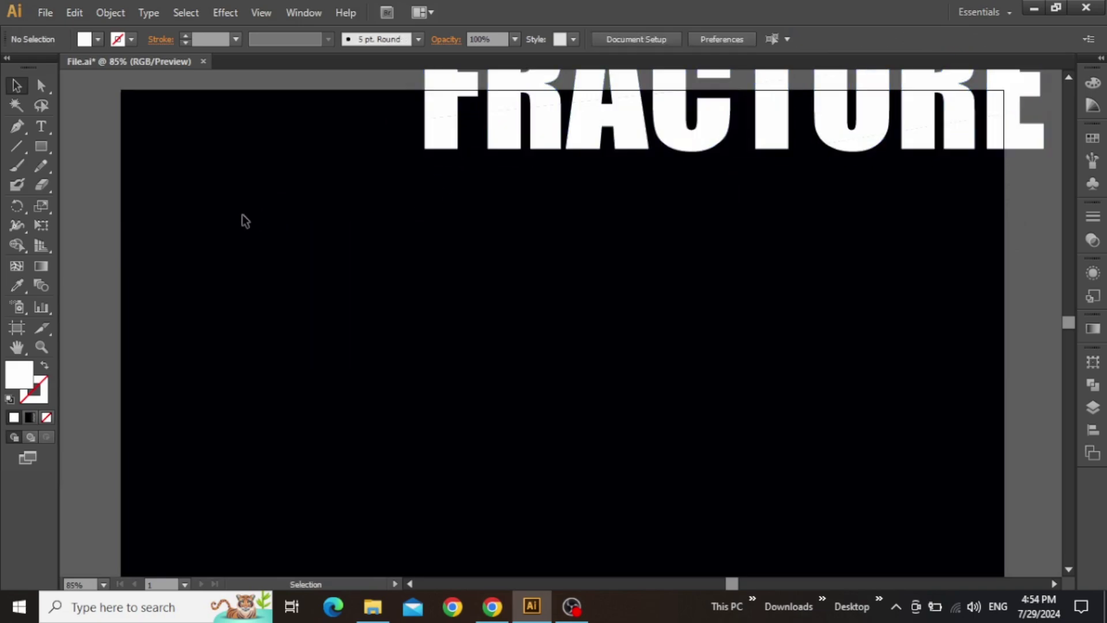
drag(161, 202, 960, 489)
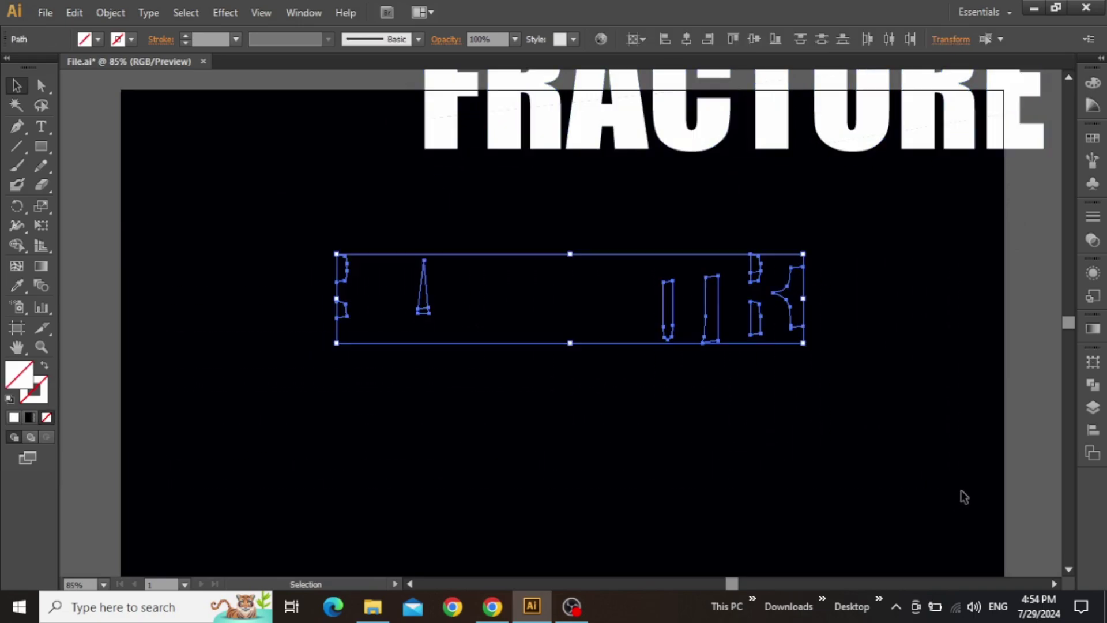
click(737, 289)
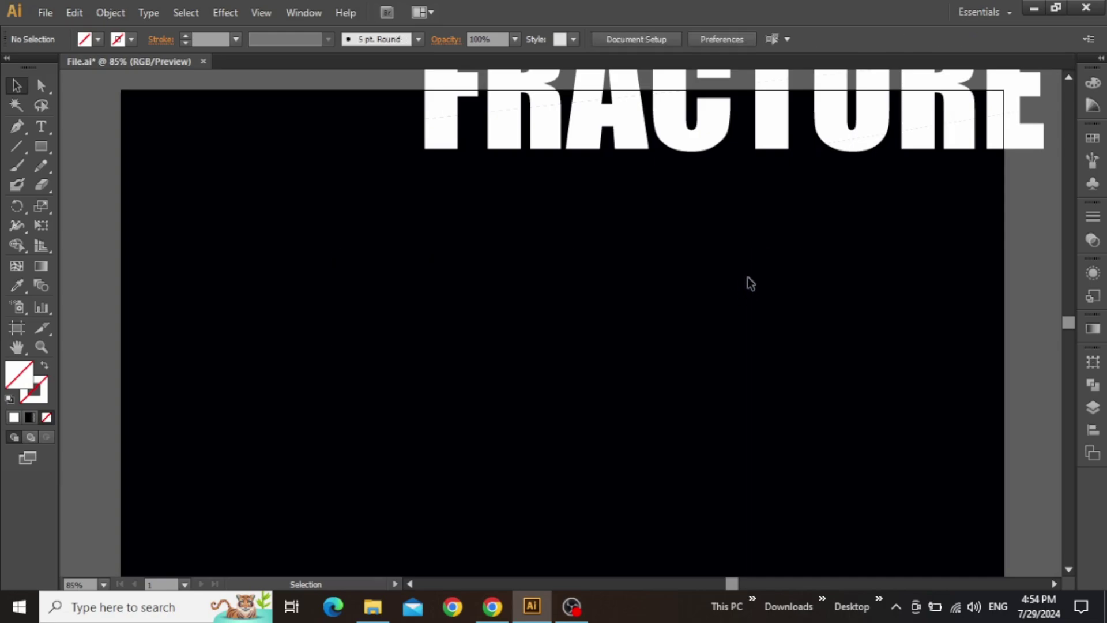
drag(746, 279, 639, 383)
drag(266, 137, 914, 310)
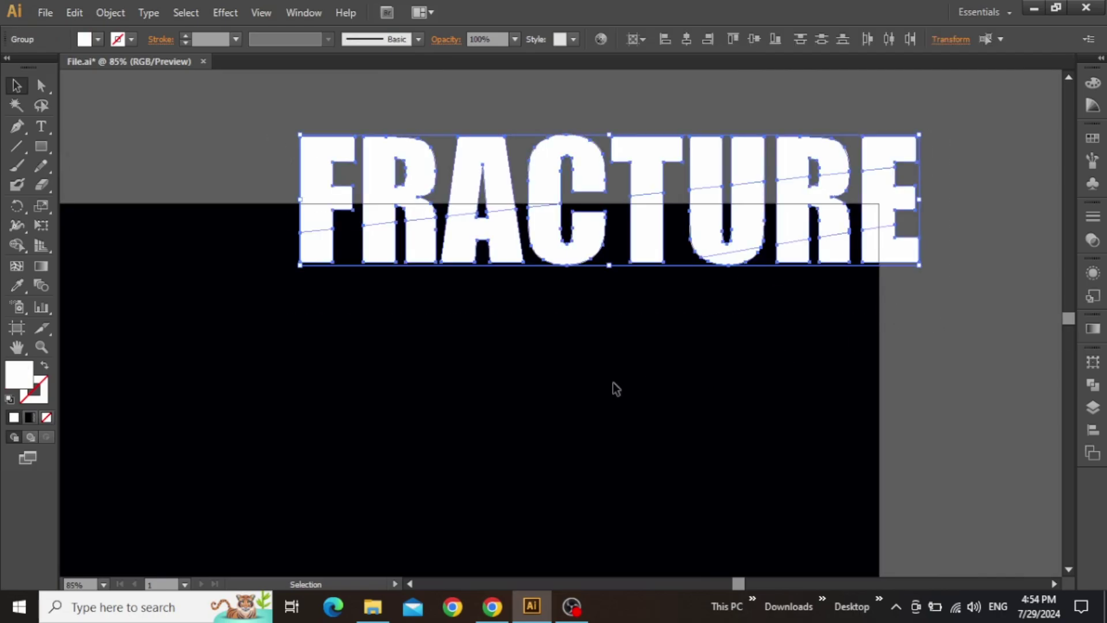
drag(614, 383, 687, 330)
drag(690, 182, 533, 369)
click(695, 369)
Step: Fill the middle FRACTURE slice with deep red B50404
drag(695, 369, 709, 309)
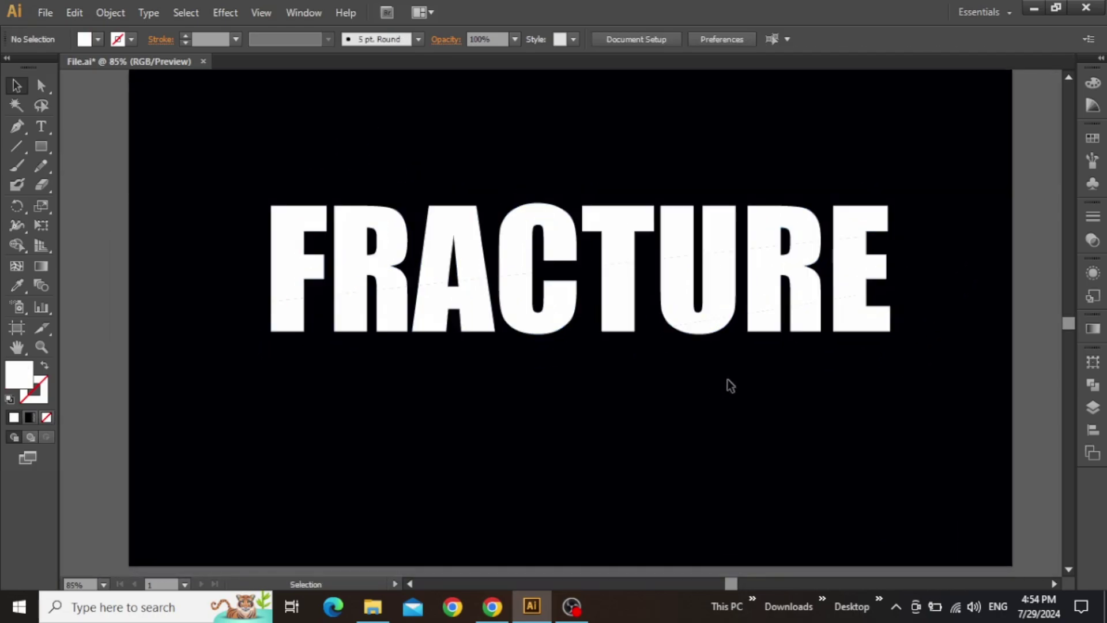
click(714, 298)
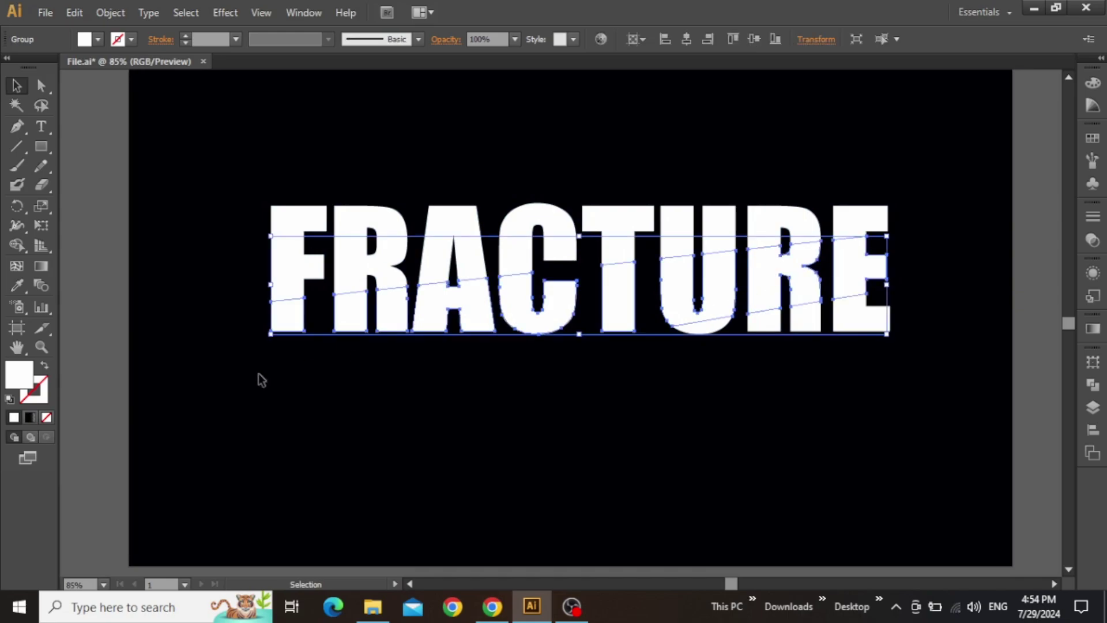
double_click(20, 376)
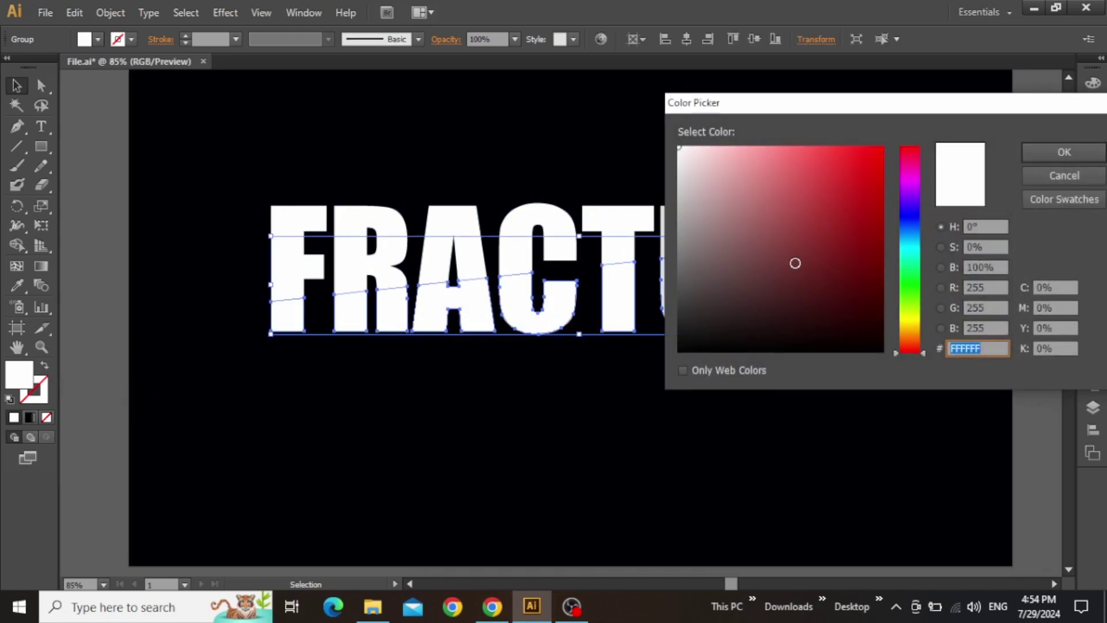
drag(839, 247, 881, 199)
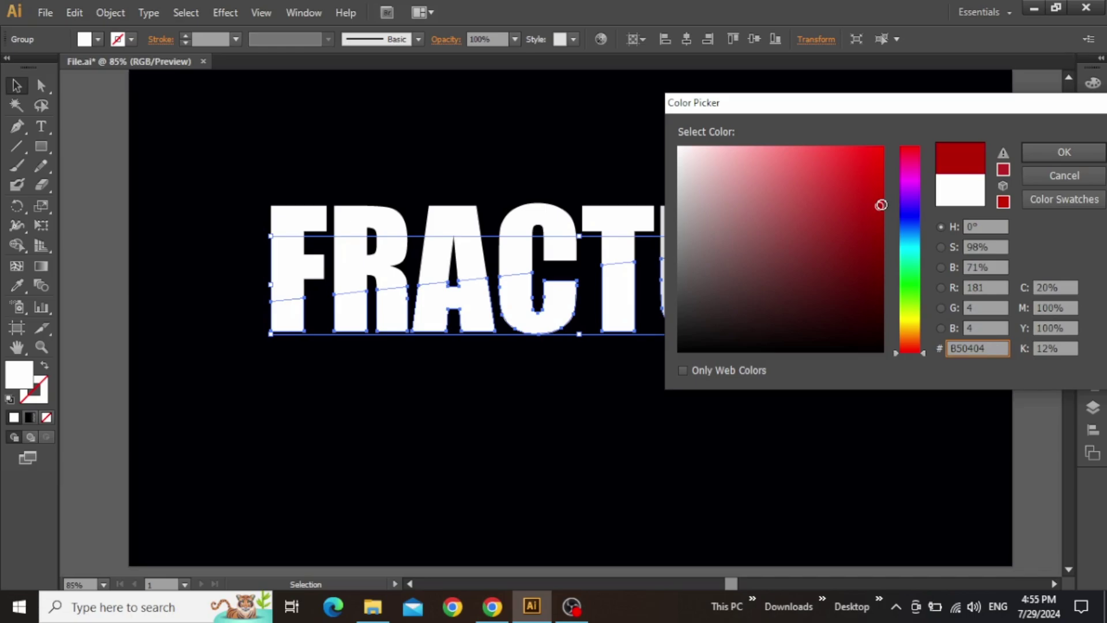
click(1030, 151)
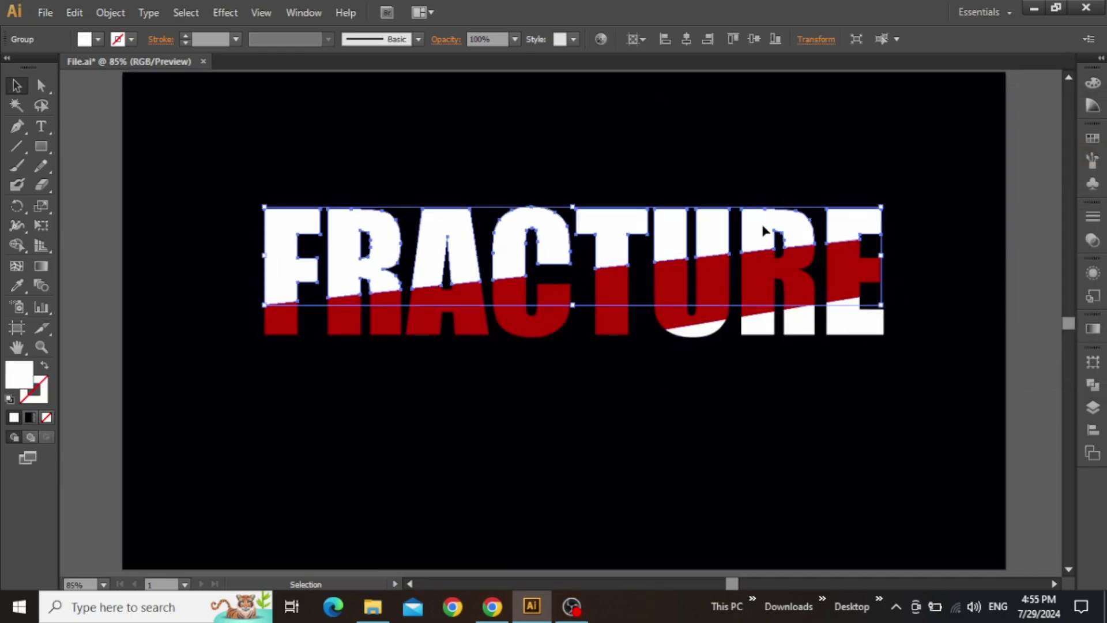
Step: Select all the slice groups and bring them to the front
shift+click(815, 319)
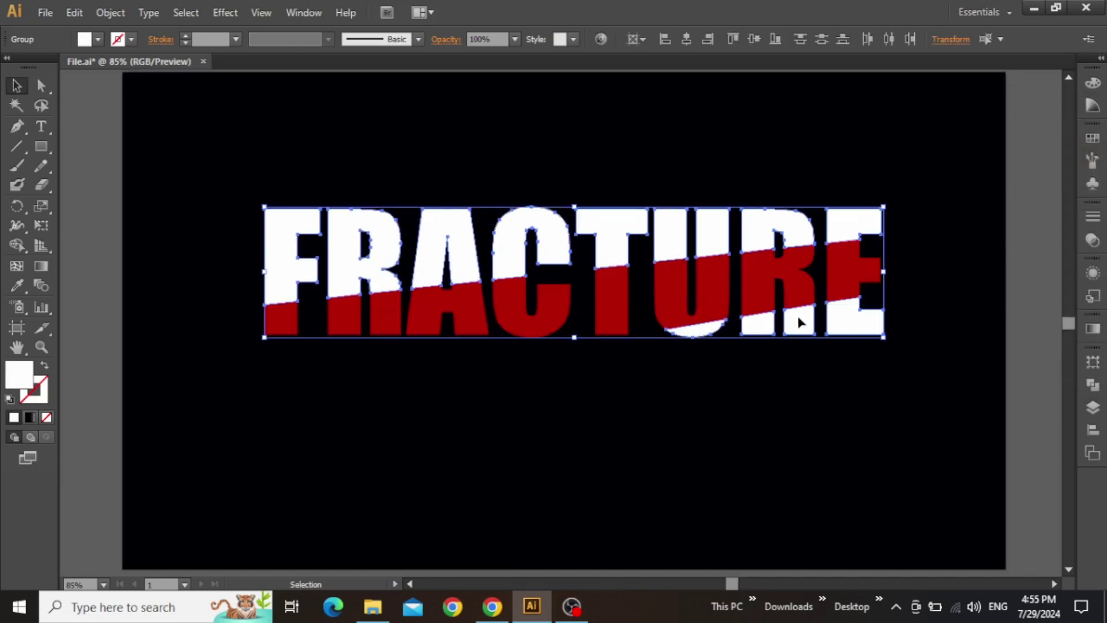
right_click(798, 318)
mouse_move(843, 456)
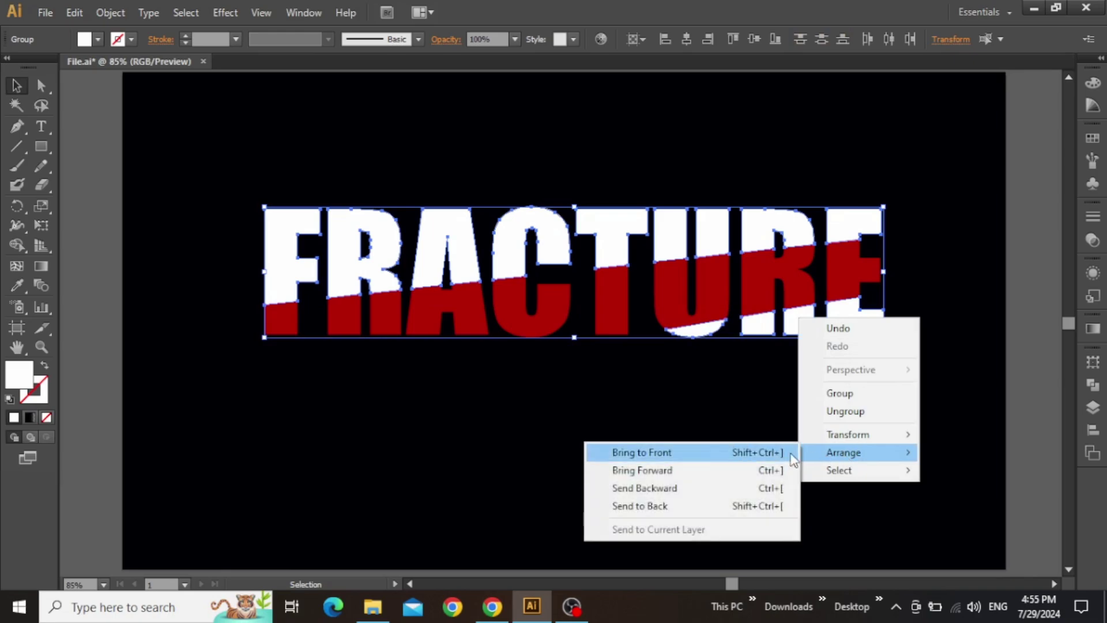
click(667, 455)
click(724, 367)
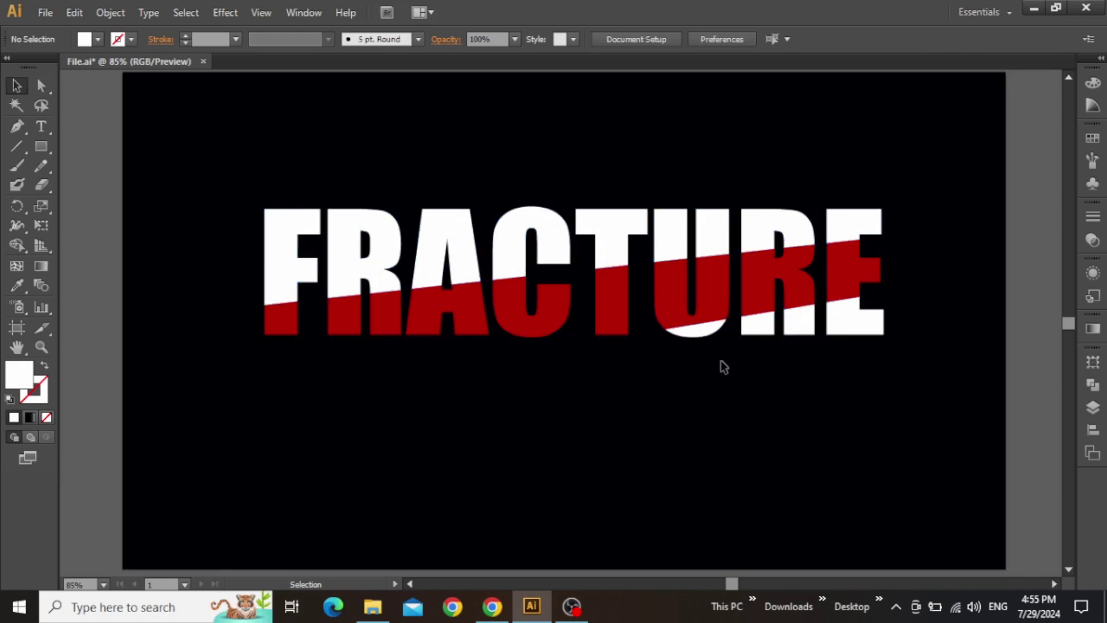
Step: Add a Drop Shadow with Y Offset 20 px to the upper white slice
click(672, 232)
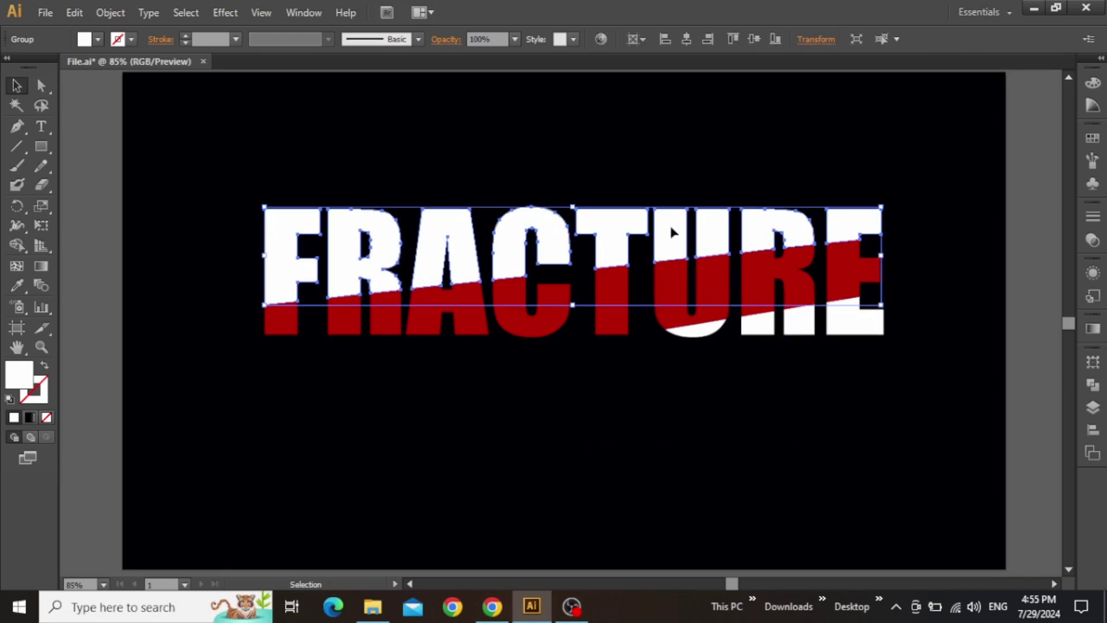
click(225, 12)
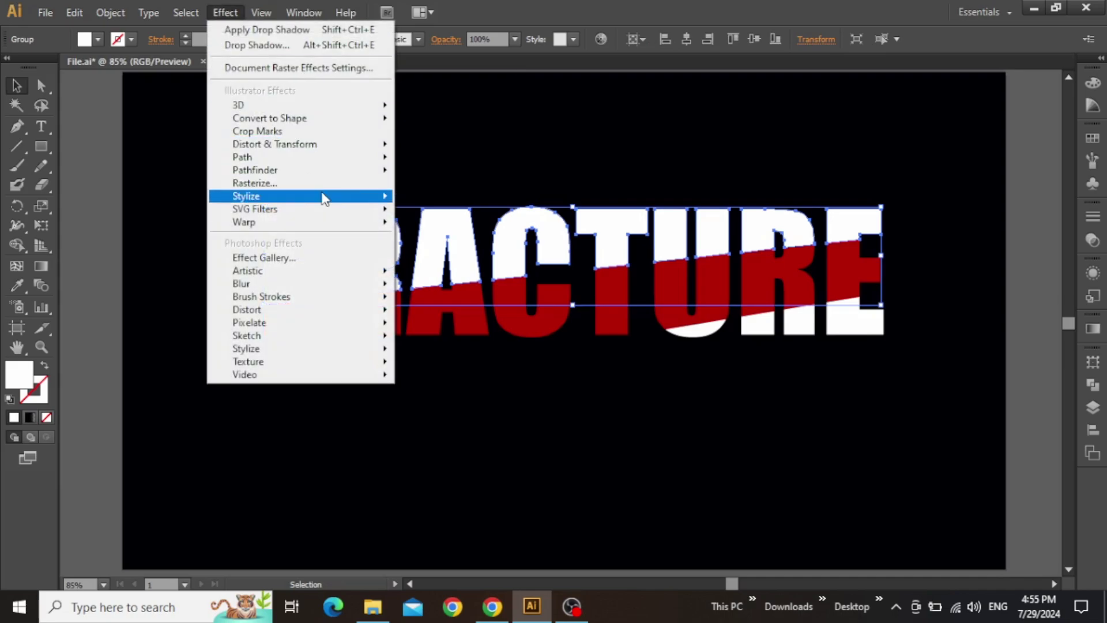
mouse_move(325, 199)
click(412, 200)
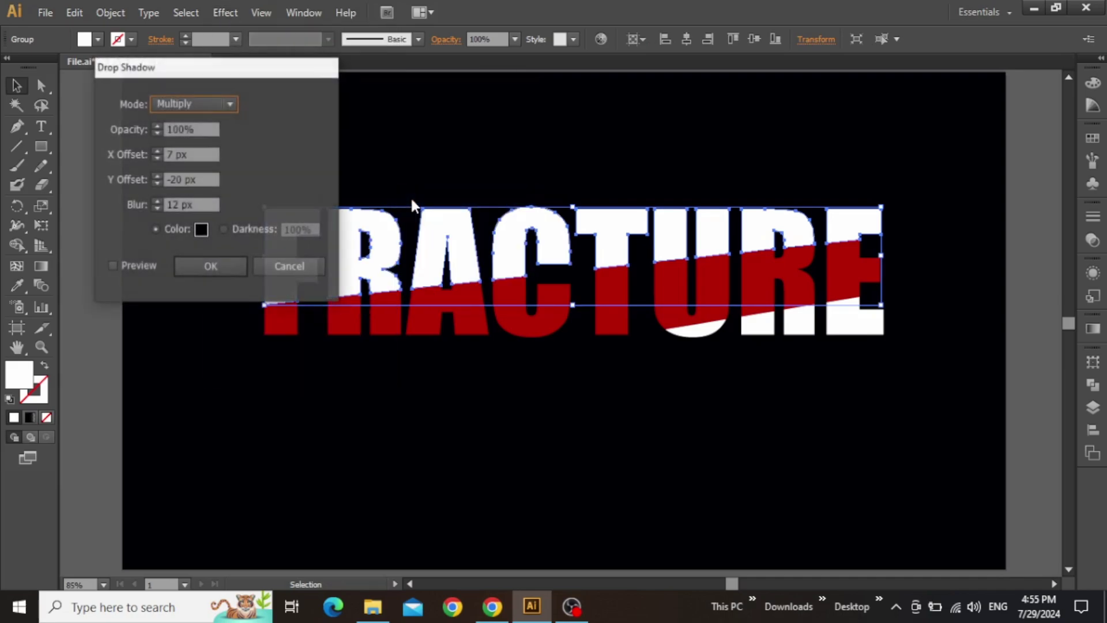
drag(233, 72, 214, 77)
click(92, 269)
double_click(171, 185)
text(20)
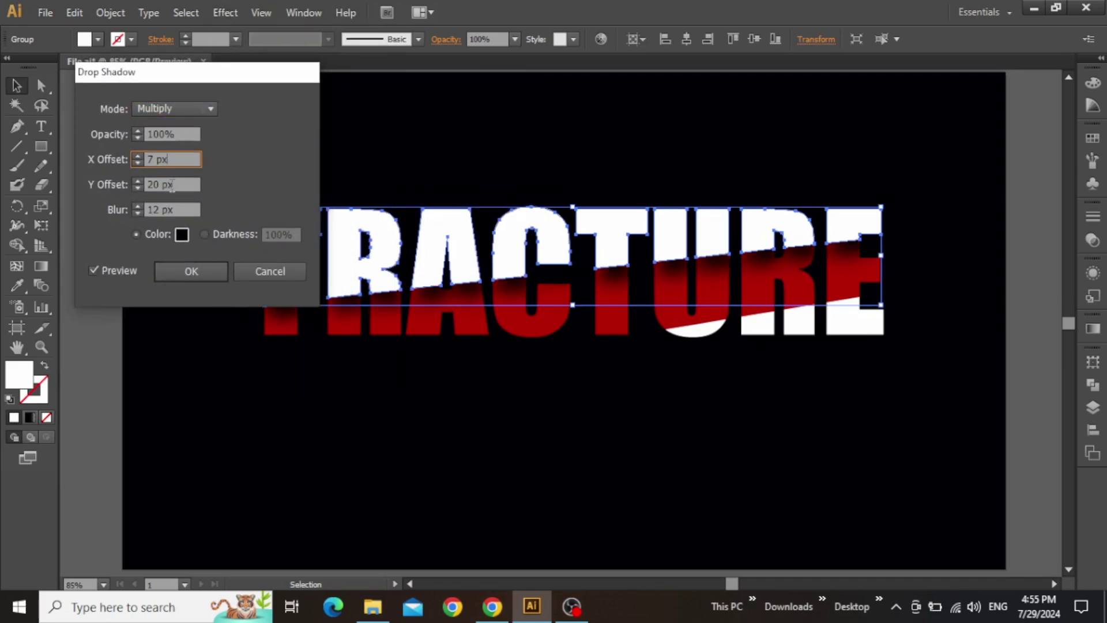
click(192, 268)
click(652, 381)
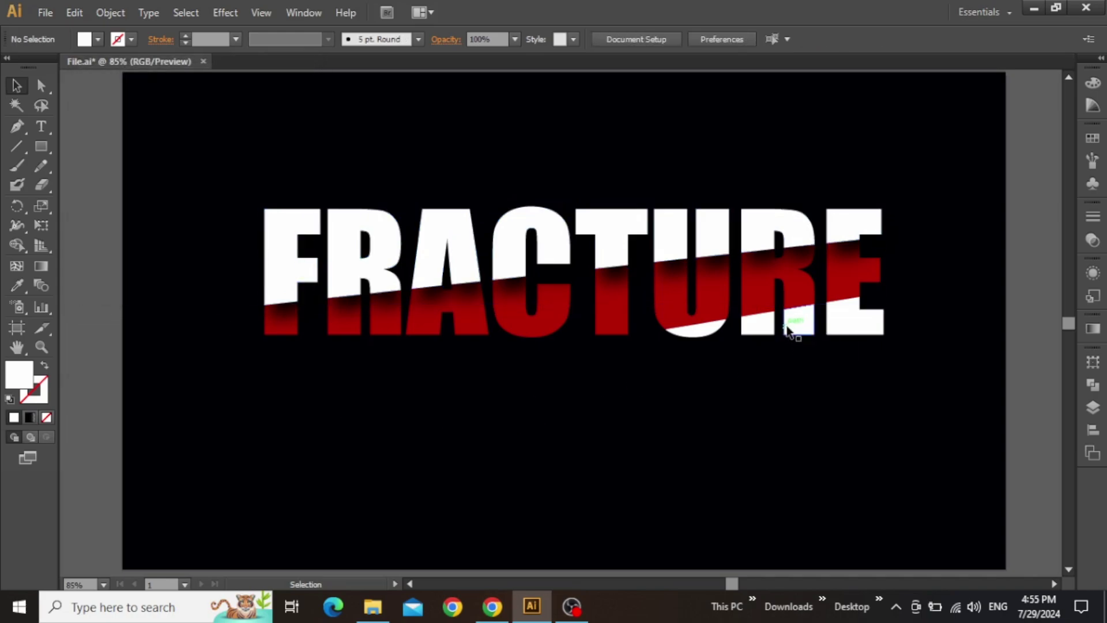
Step: Apply the same Drop Shadow to the lower white URE pieces
click(791, 329)
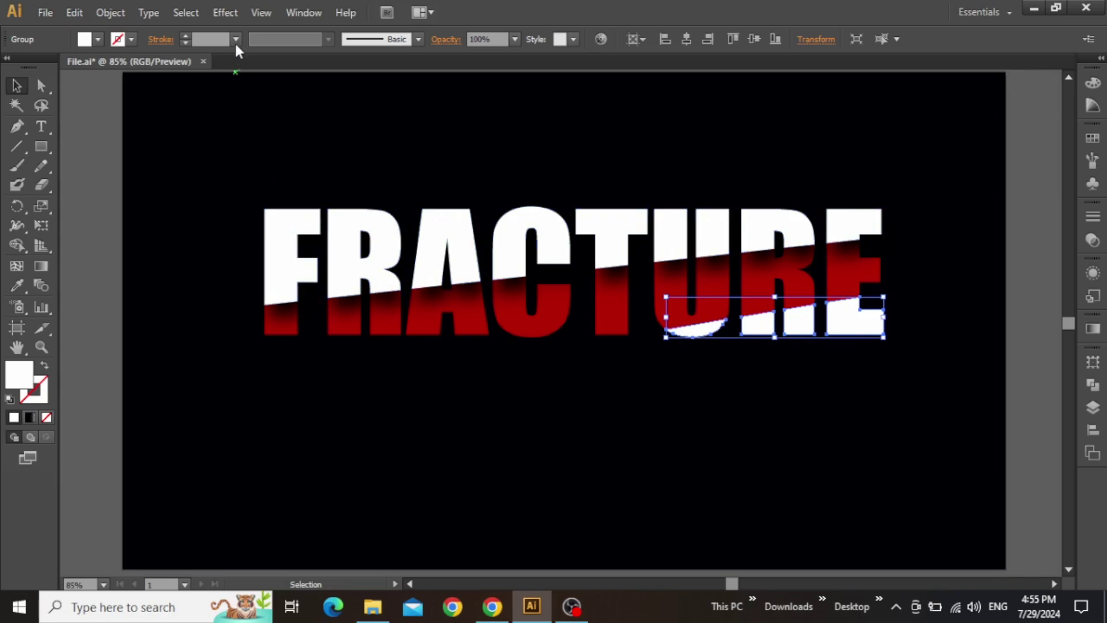
click(225, 12)
mouse_move(346, 195)
click(421, 199)
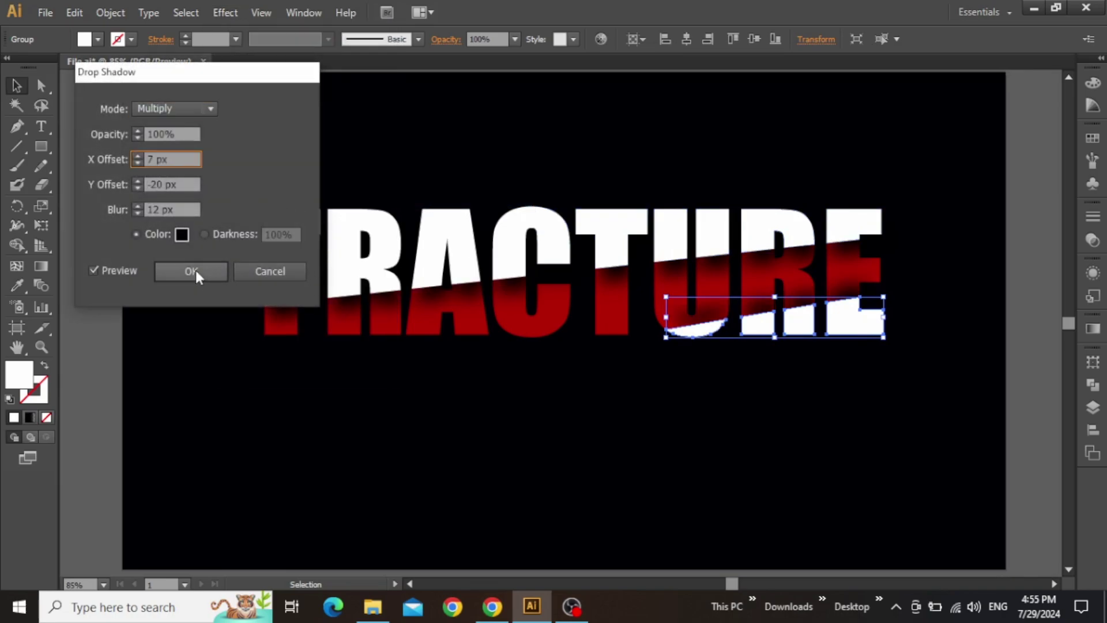
click(195, 270)
click(554, 388)
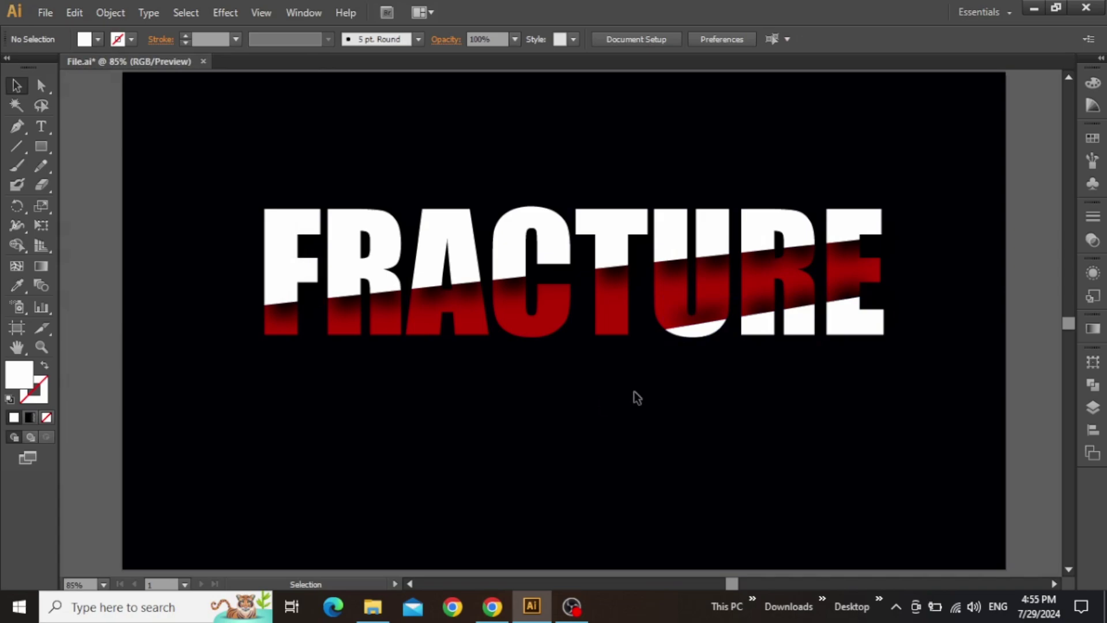
Step: Shift the word slightly left and nudge the lower URE pieces down
click(664, 242)
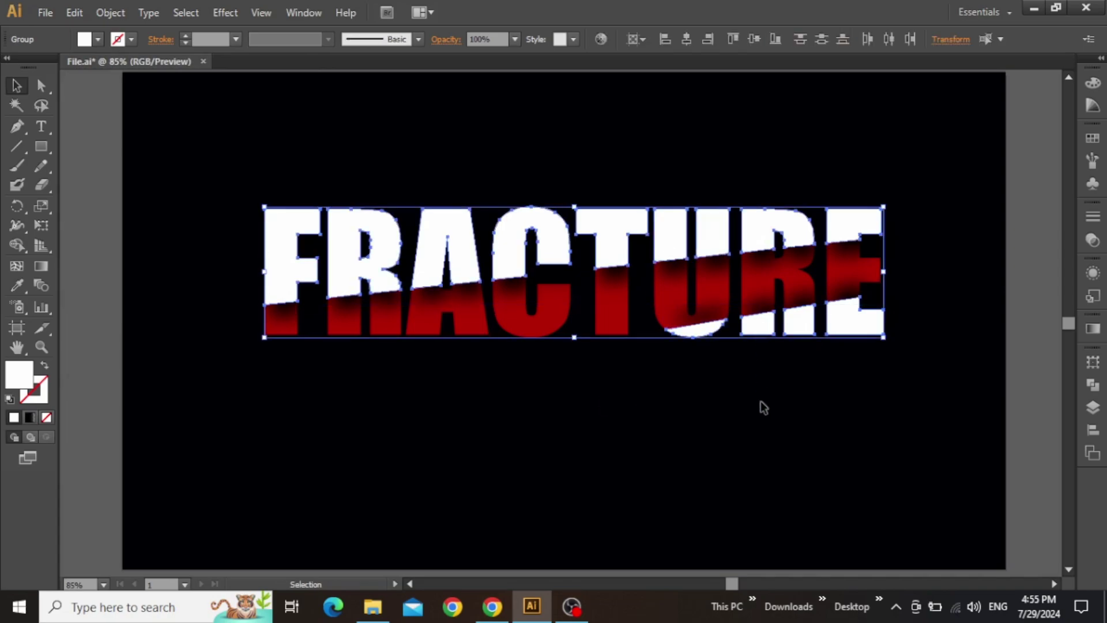
key(ctrl+shift+e)
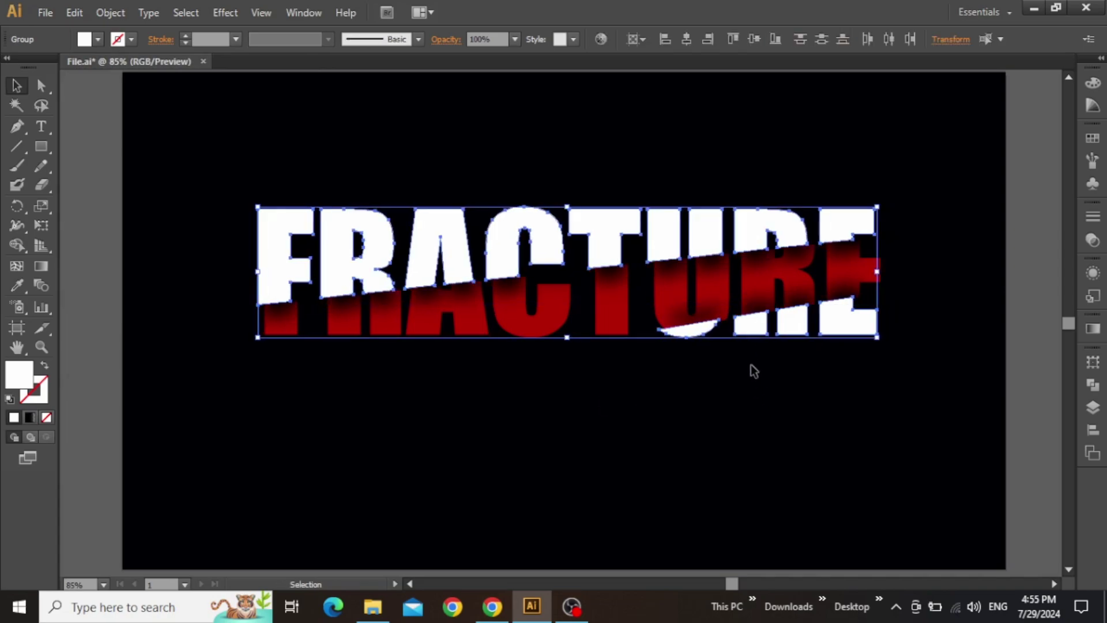
click(721, 354)
click(704, 226)
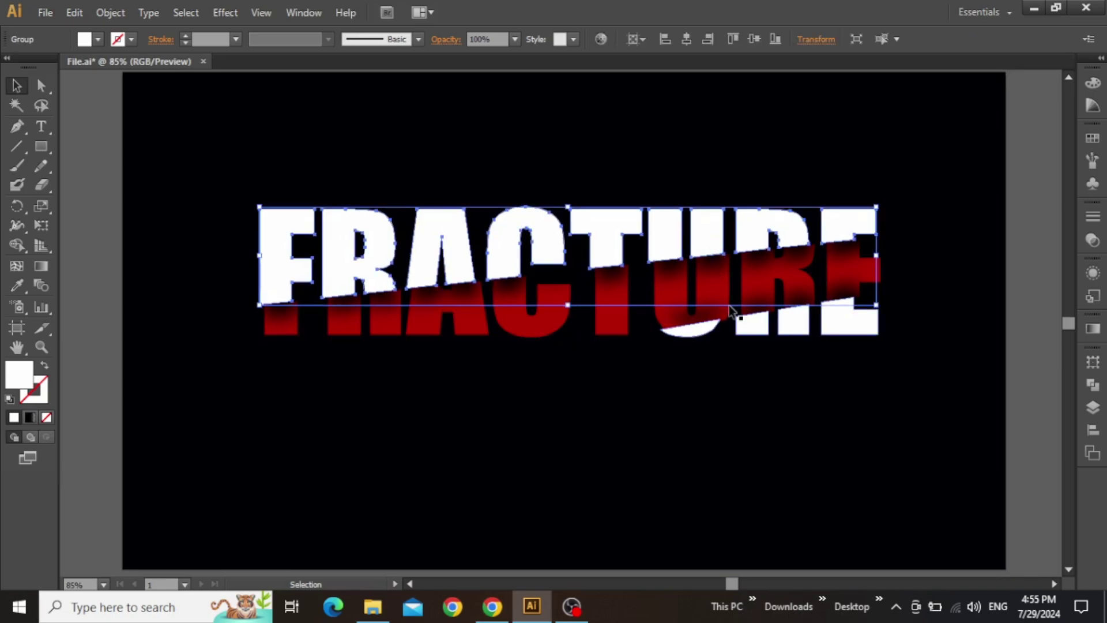
click(713, 331)
key(Down)
key(Down)
key(Down)
key(Down)
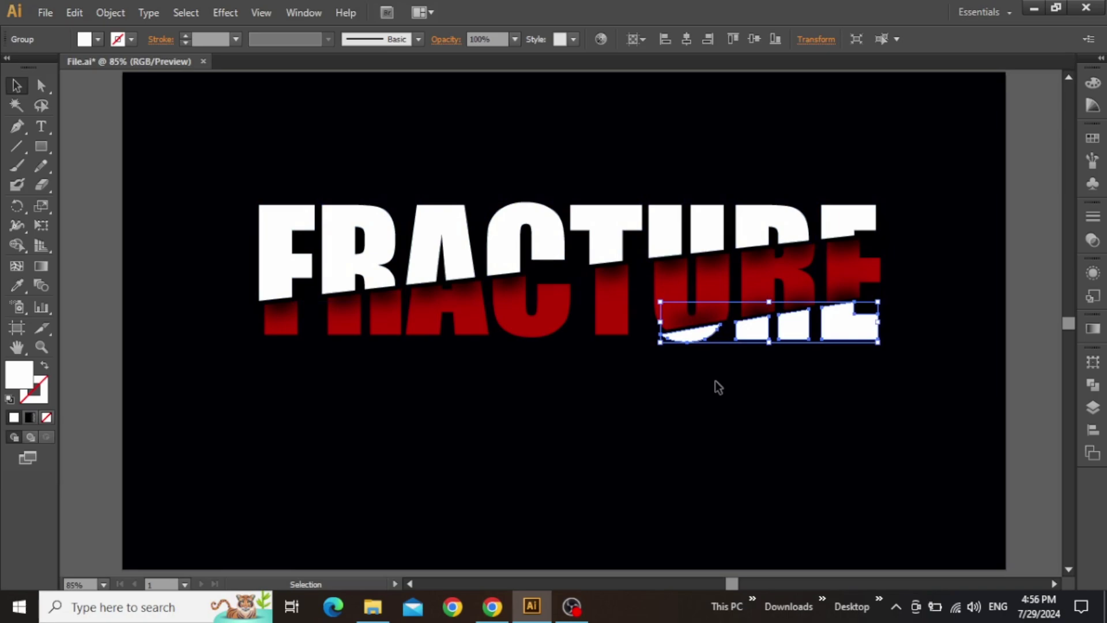
click(717, 387)
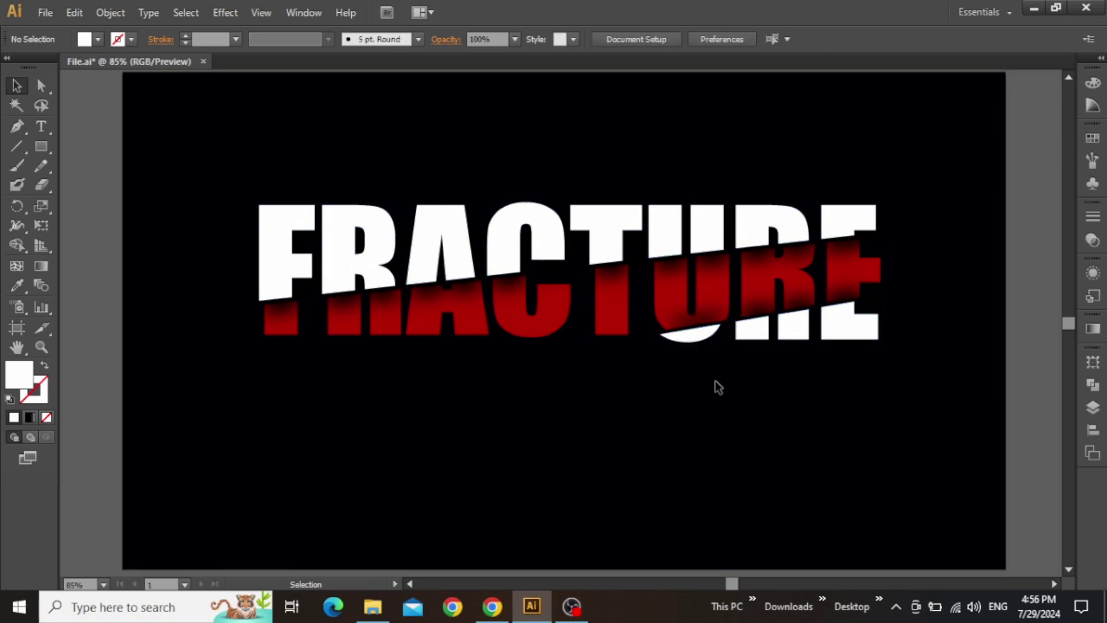
key(ctrl+minus)
Step: Change the middle slice's fill to the brighter red C60606
click(587, 333)
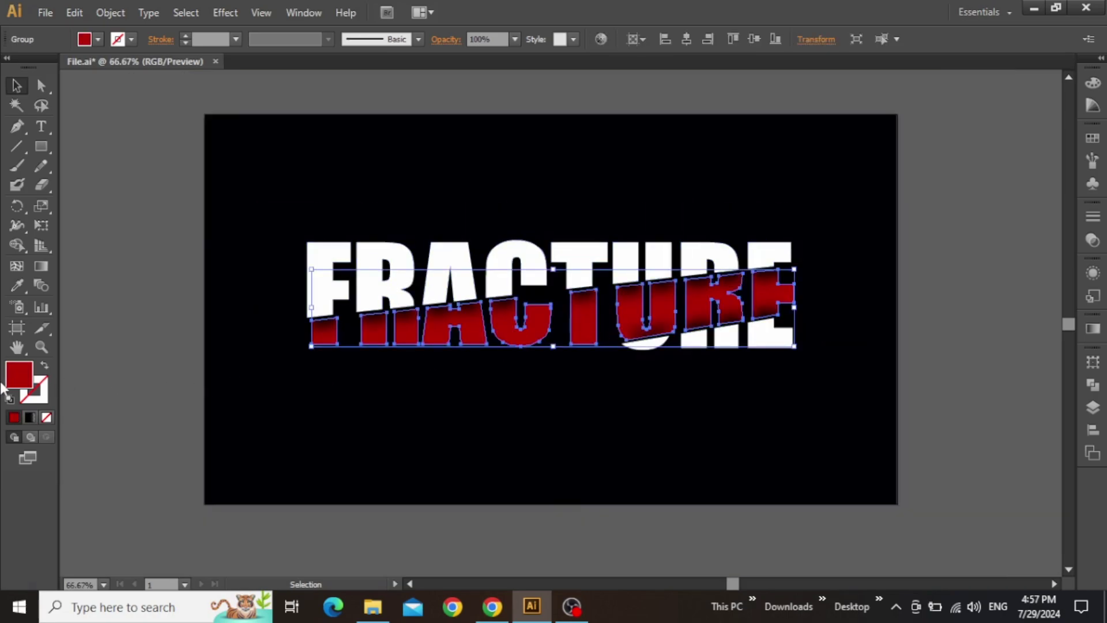
double_click(22, 387)
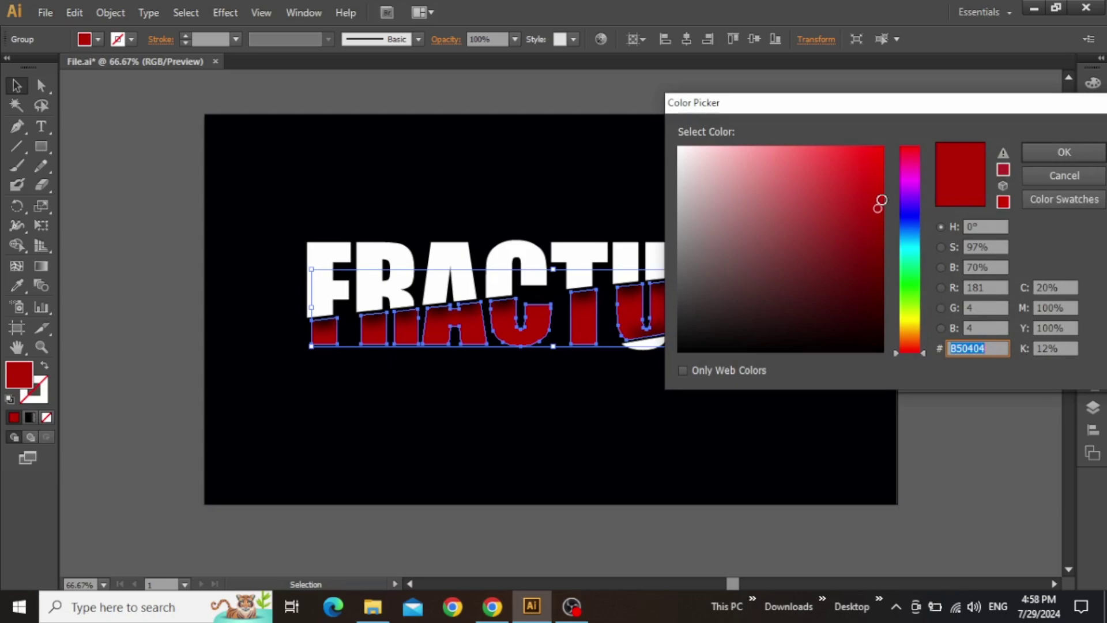
click(877, 192)
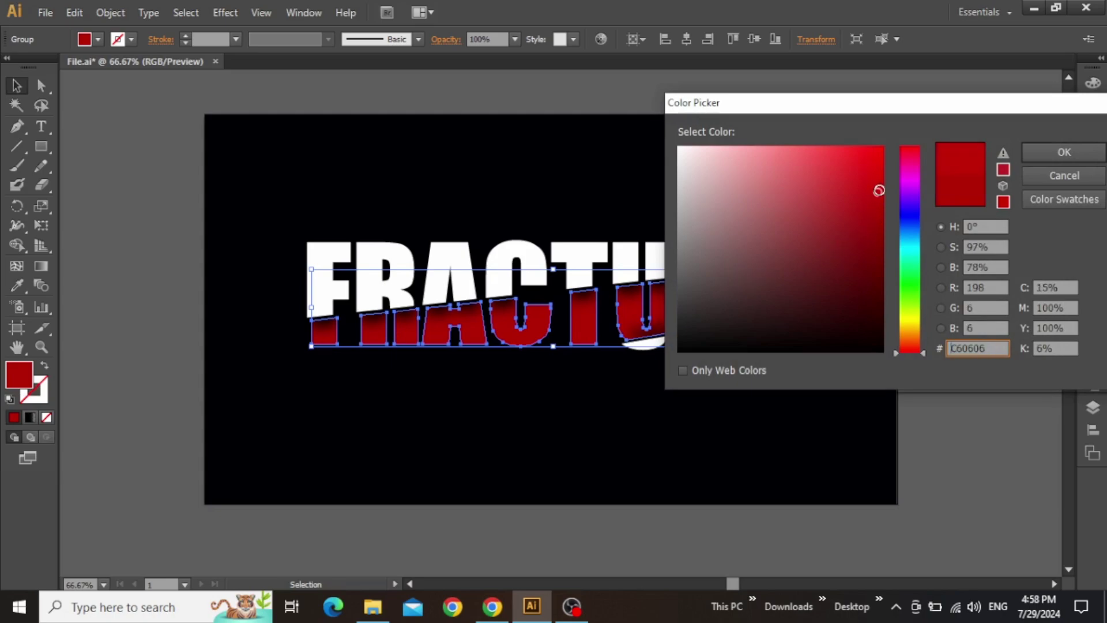
click(1045, 145)
click(974, 237)
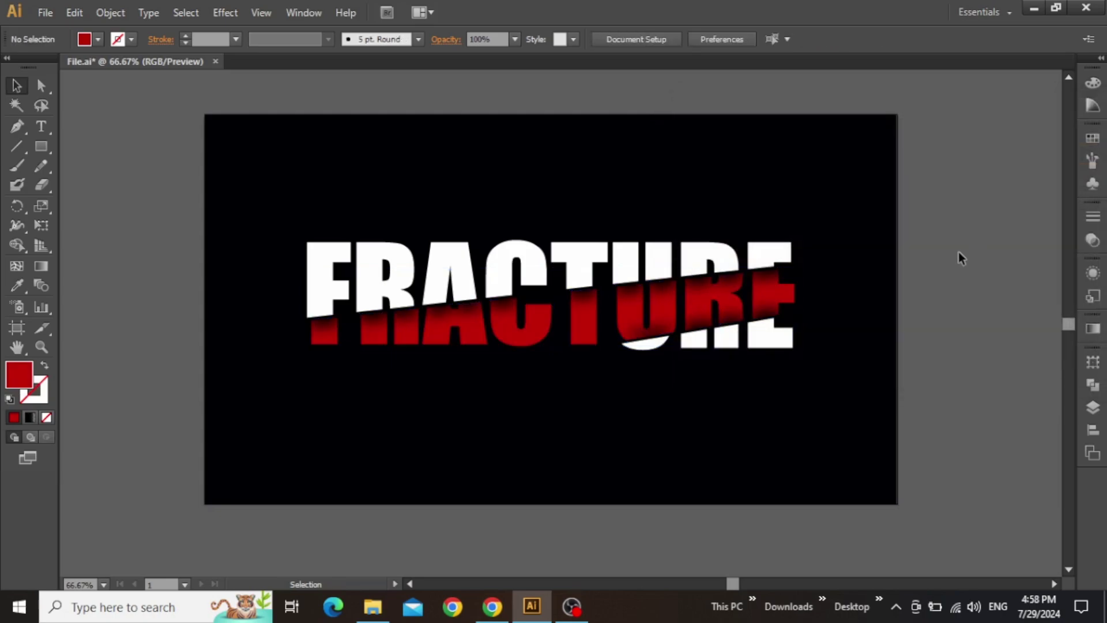